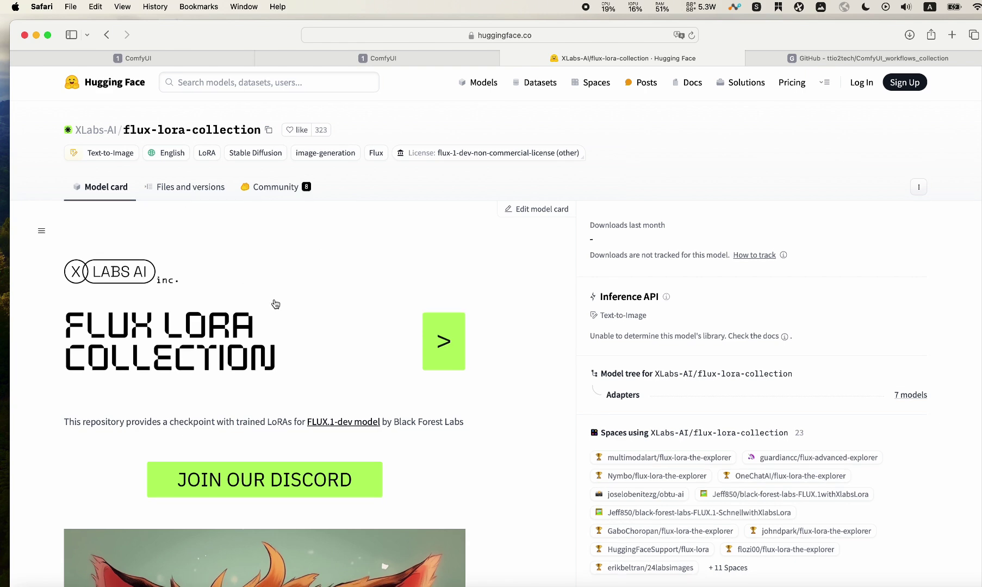
Step: Show the collection's Files and versions list and download realism_lora_comfy_converted
click(189, 189)
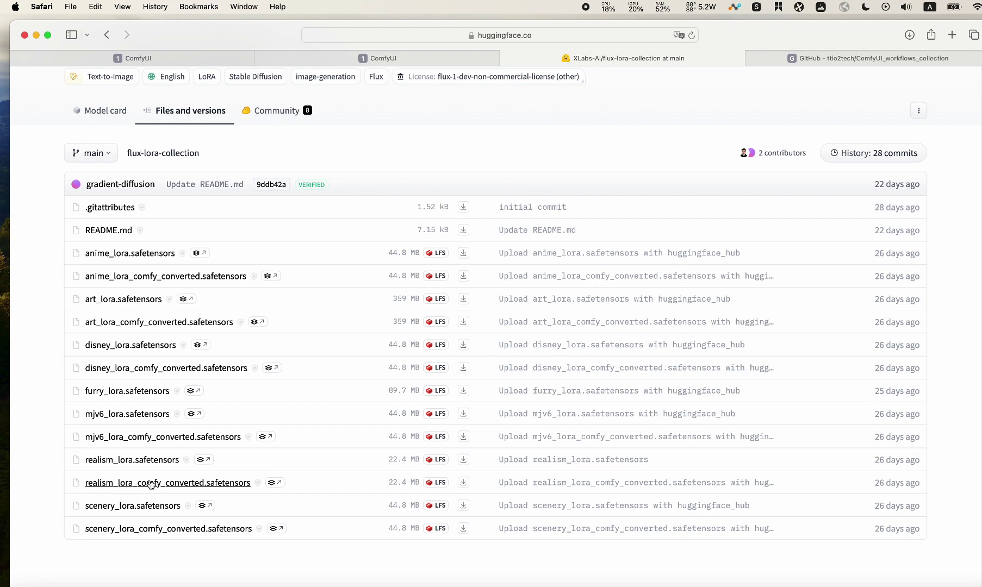
click(464, 484)
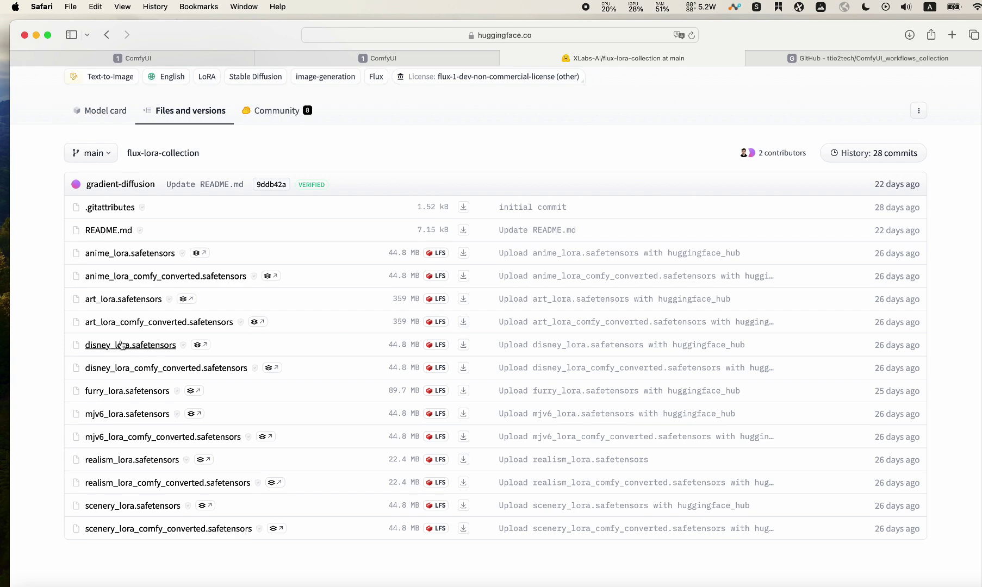
Step: Download art_lora_comfy_converted and open ComfyUI's models/loras folder in Finder
click(463, 323)
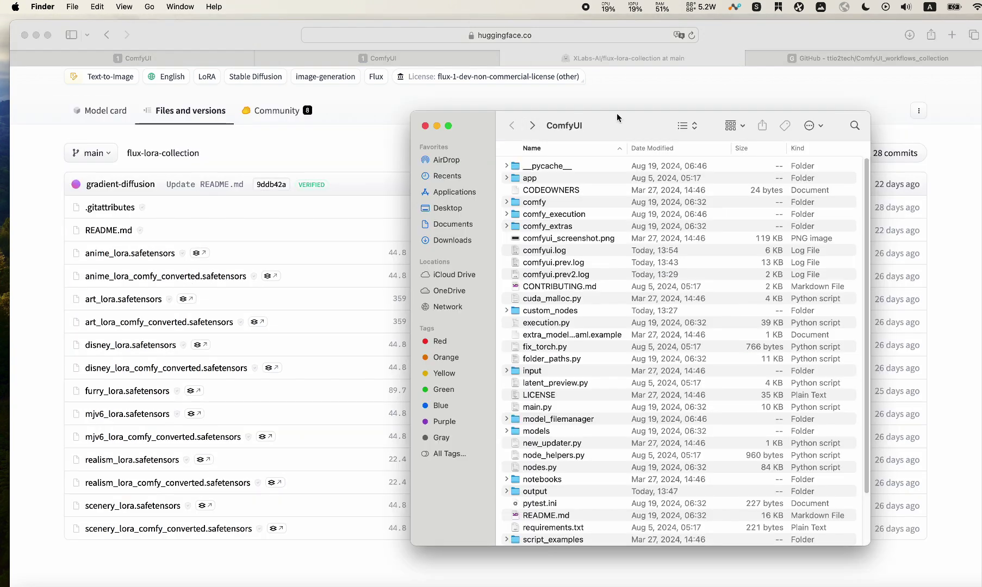
scroll(544, 162, up, 1)
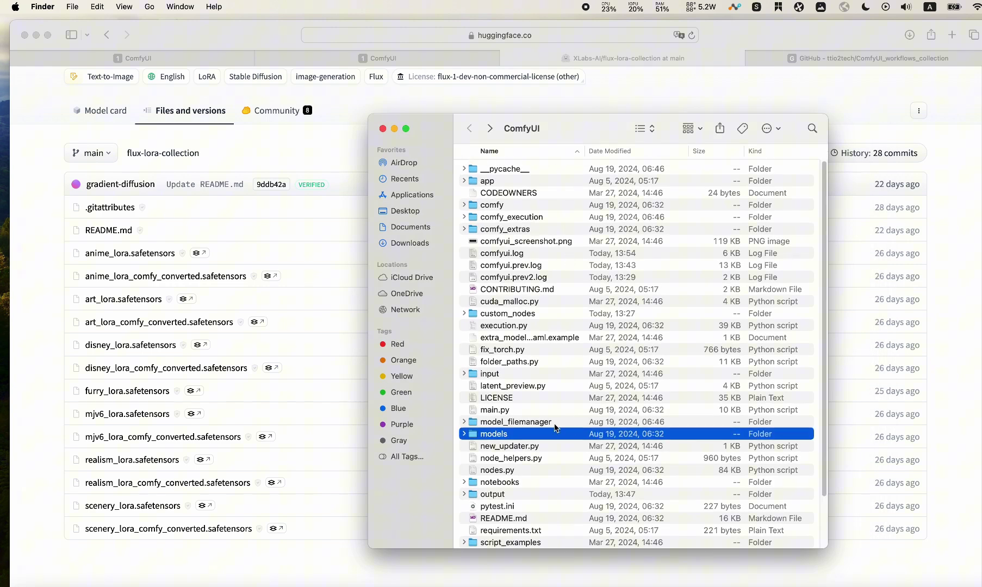
double_click(515, 441)
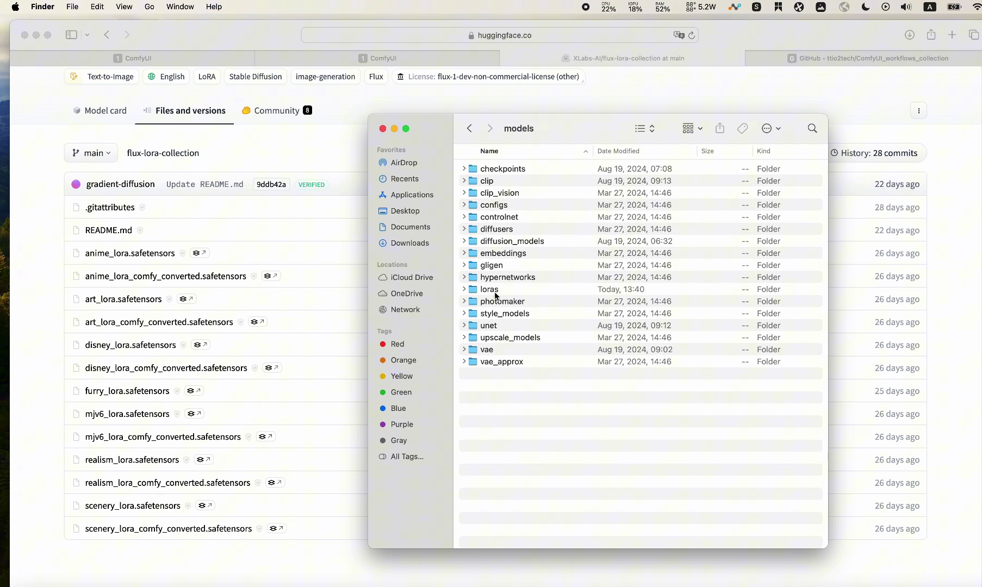
click(505, 292)
double_click(506, 293)
Step: Copy the art, scenery and realism converted LoRA files from Downloads into loras
key(super+n)
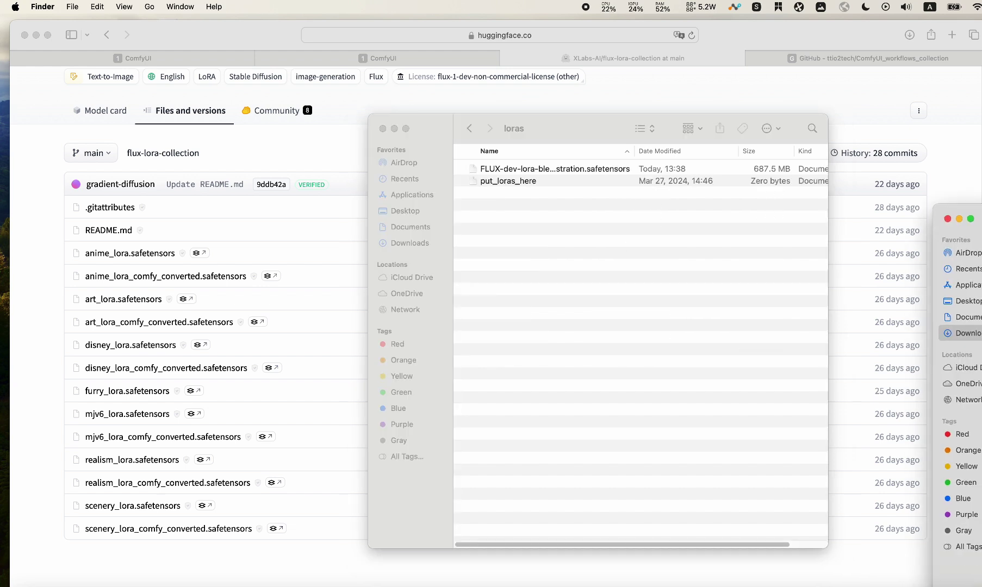
drag(975, 252, 517, 239)
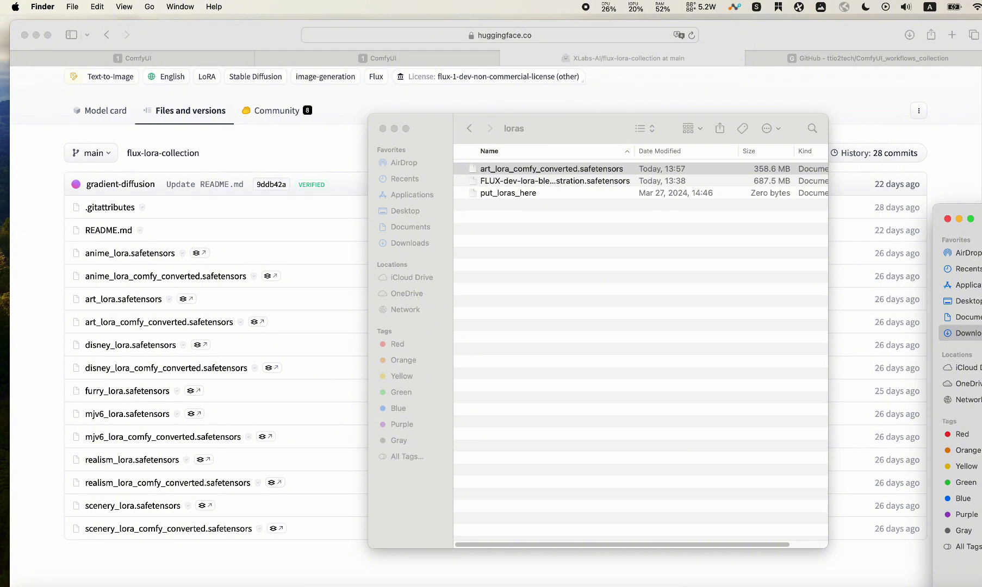
drag(973, 272, 568, 248)
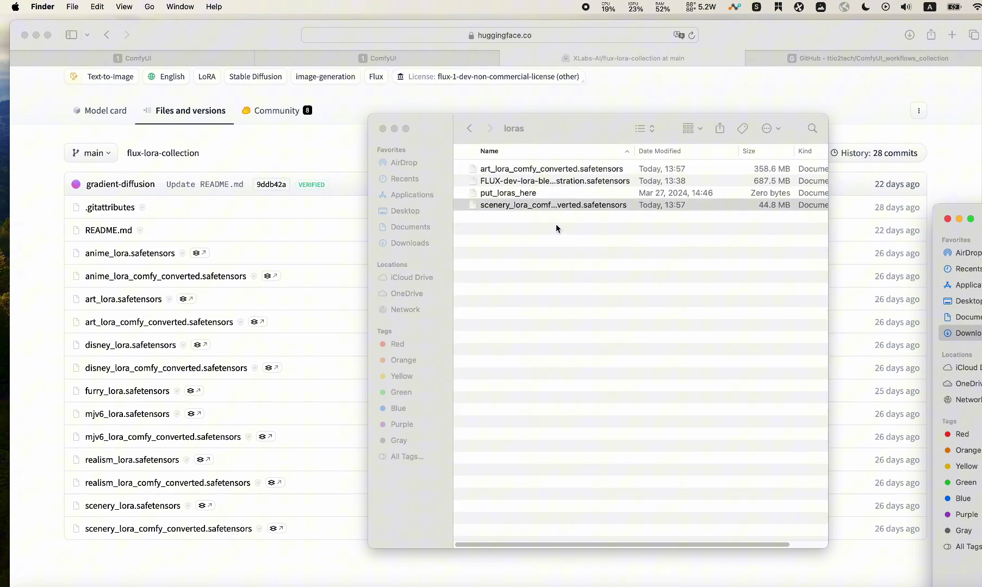
drag(973, 288, 509, 271)
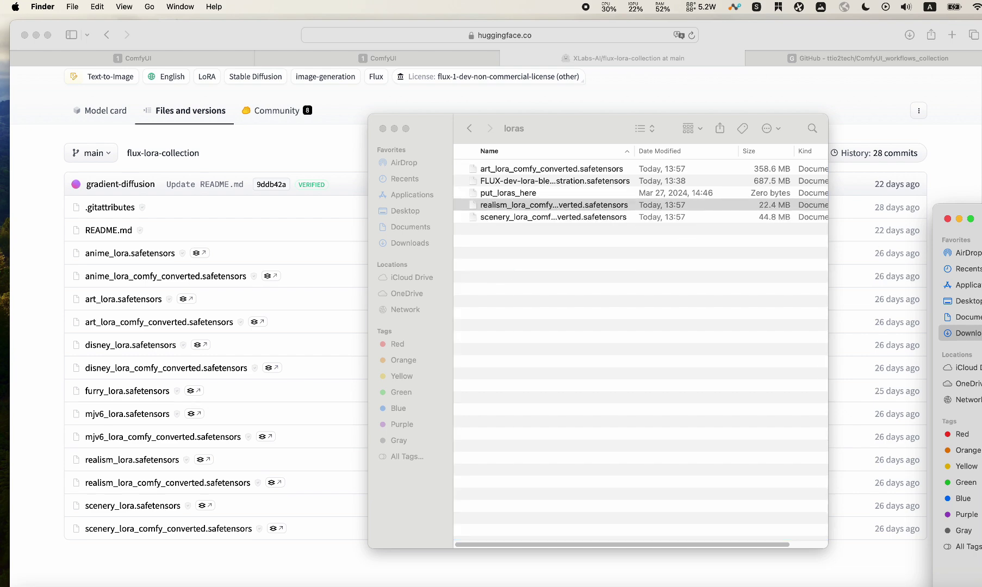
drag(567, 125, 703, 136)
Step: Check the checkpoints folder, return to models, then hide Finder
click(604, 138)
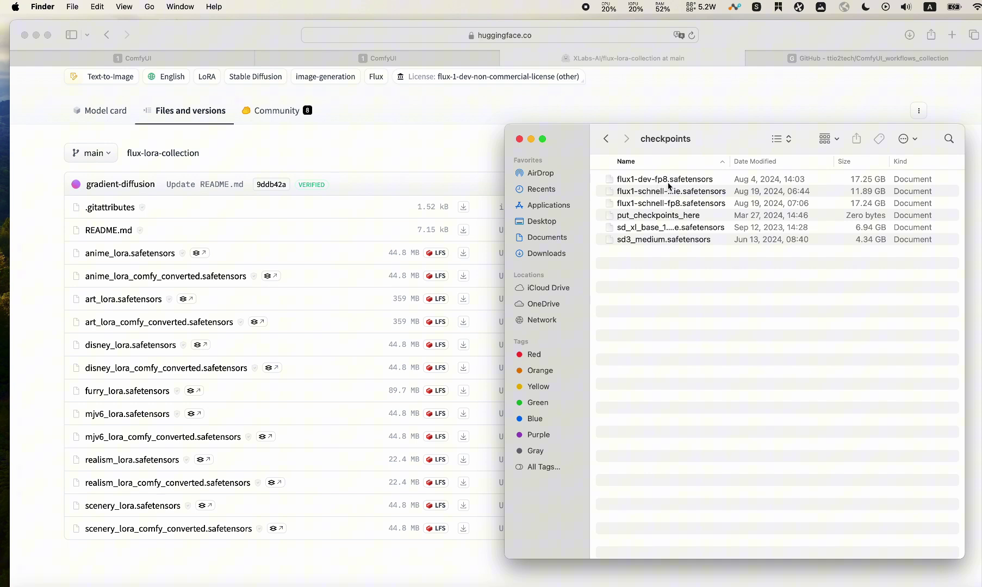
drag(729, 162, 794, 163)
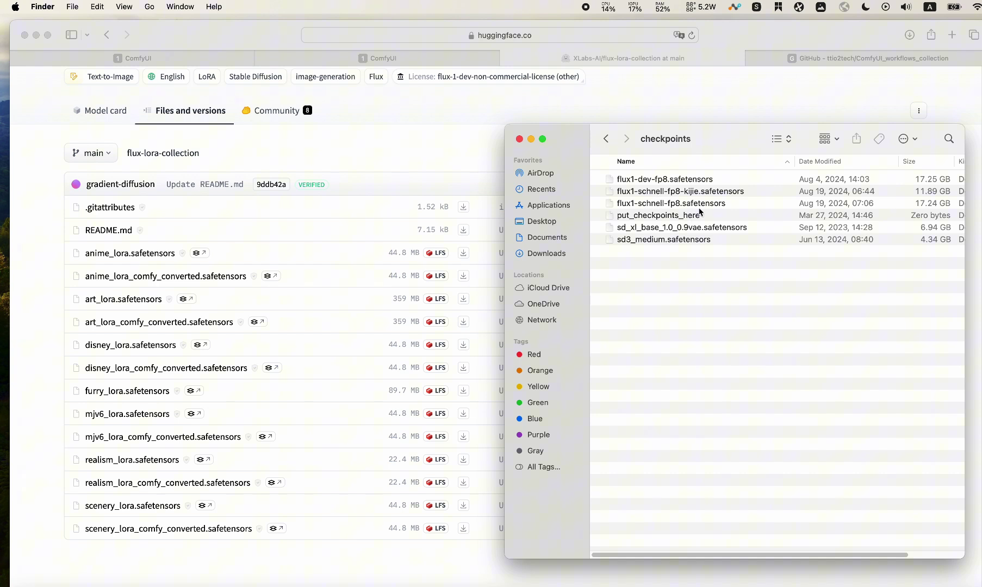
click(606, 140)
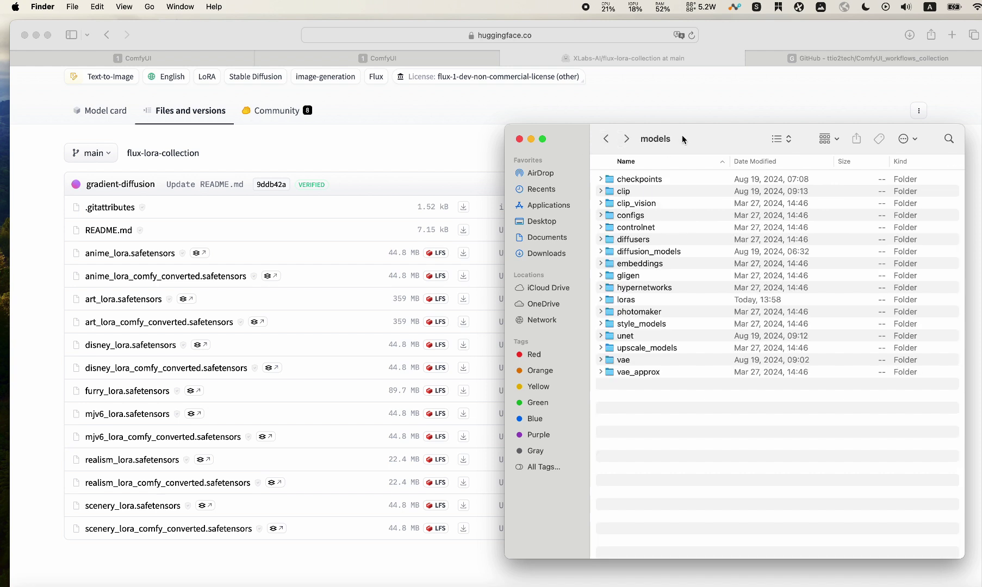
drag(691, 139, 684, 139)
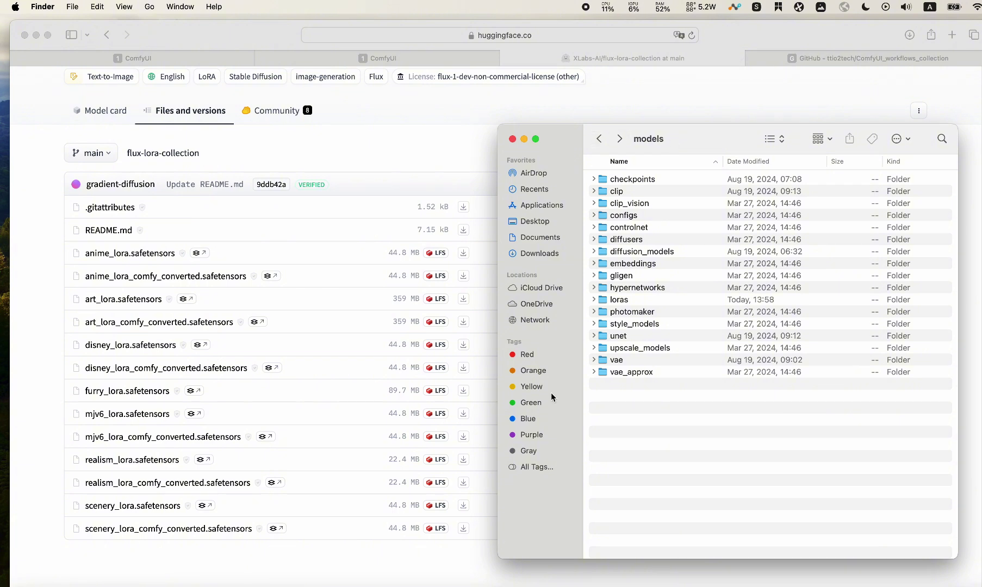
click(524, 139)
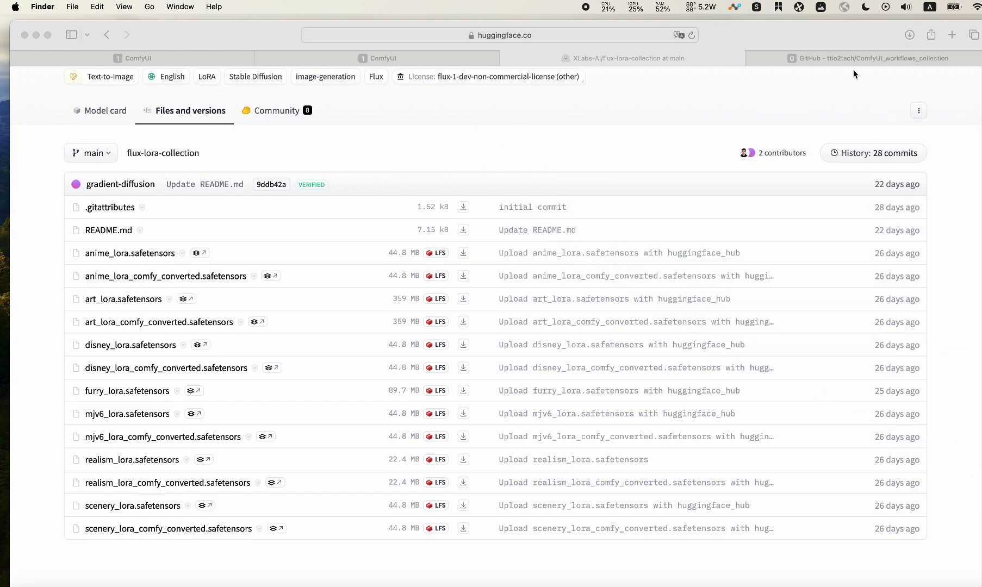
Step: Download the raw flux_schnell_checkpoint_fp8.json workflow from the ComfyUI_workflows_collection repository
click(838, 61)
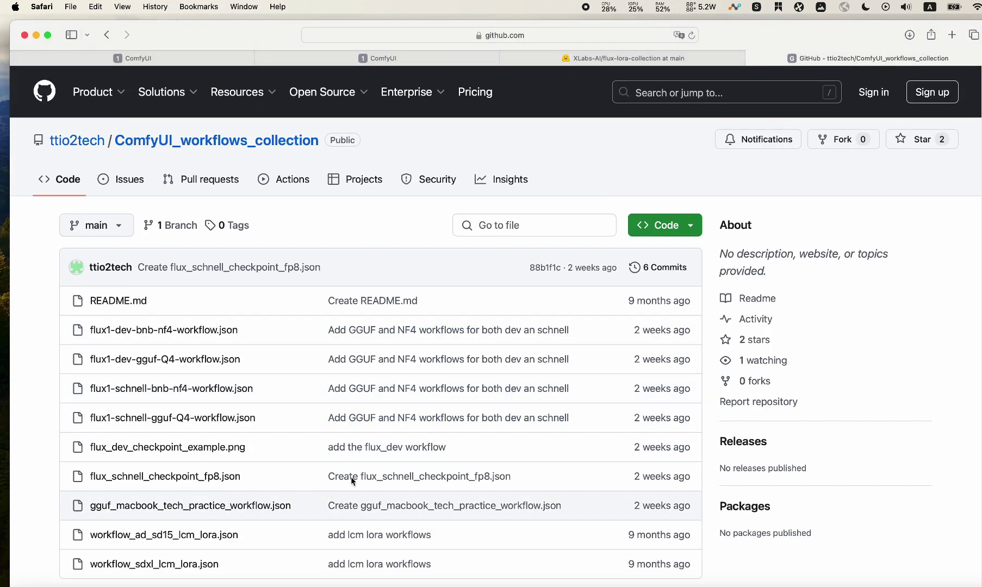
scroll(237, 362, down, 2)
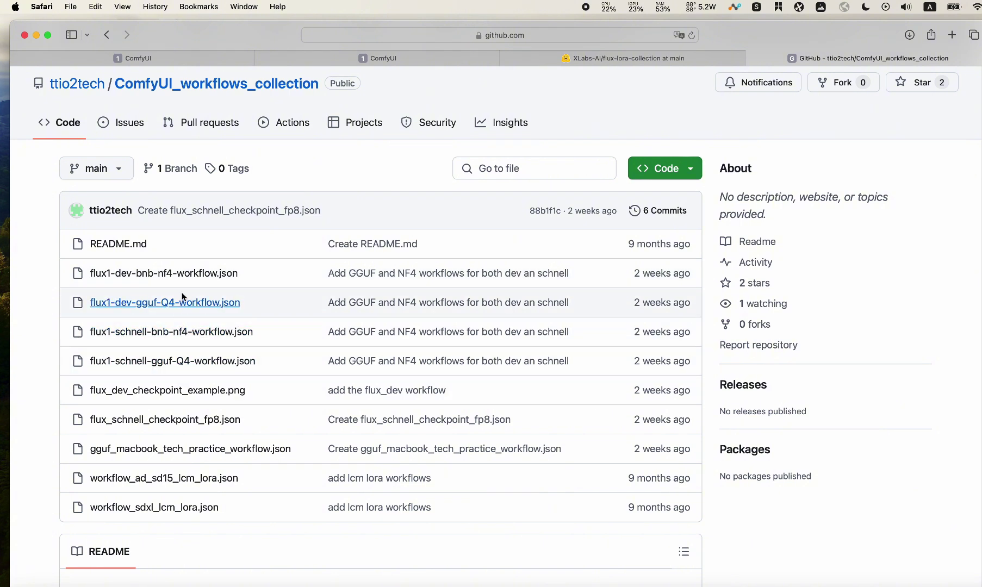
click(170, 421)
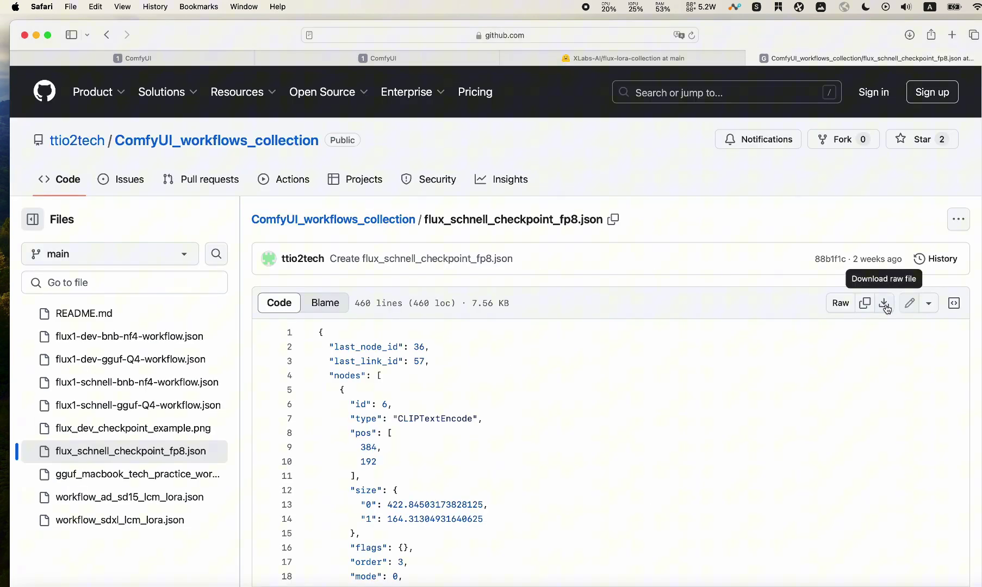
click(886, 309)
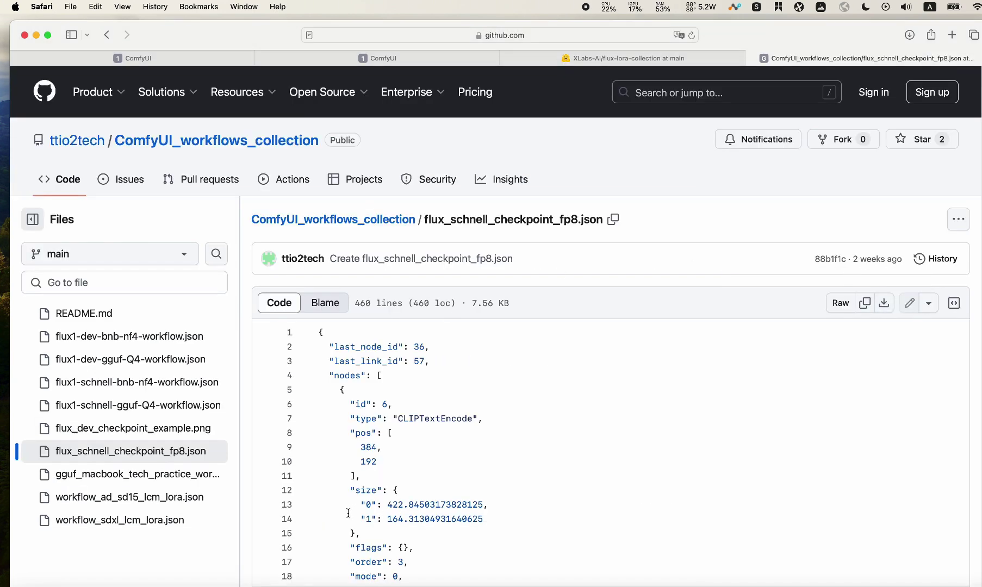
Step: Bring up the flux schnell fp8 workflow in ComfyUI and dismiss the reconnecting message
click(392, 61)
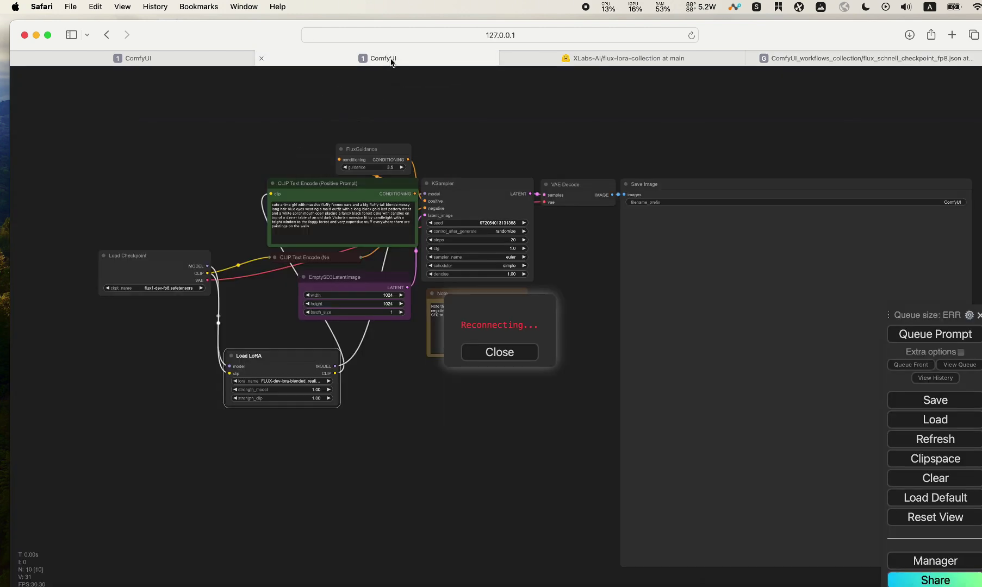
click(500, 352)
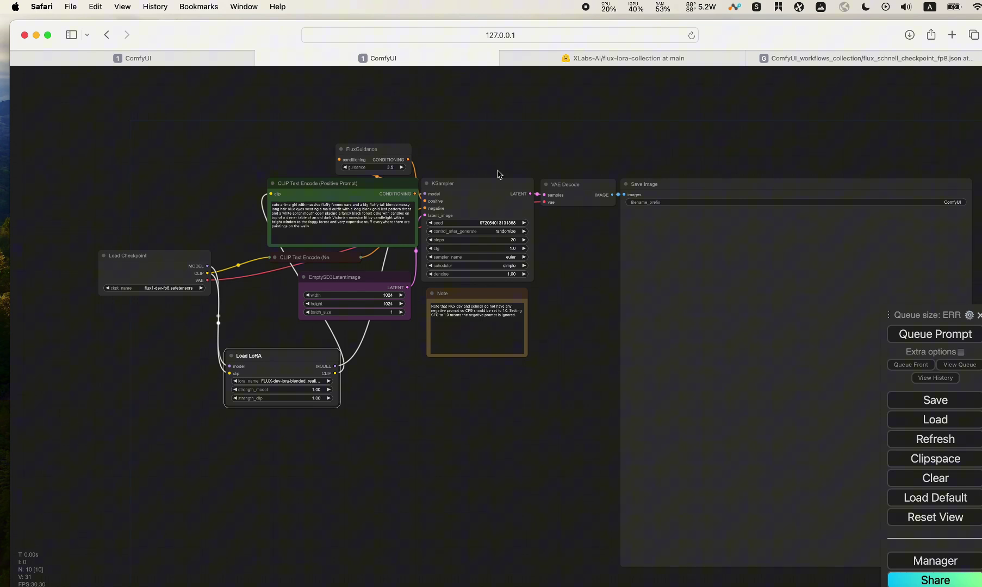
scroll(477, 143, down, 2)
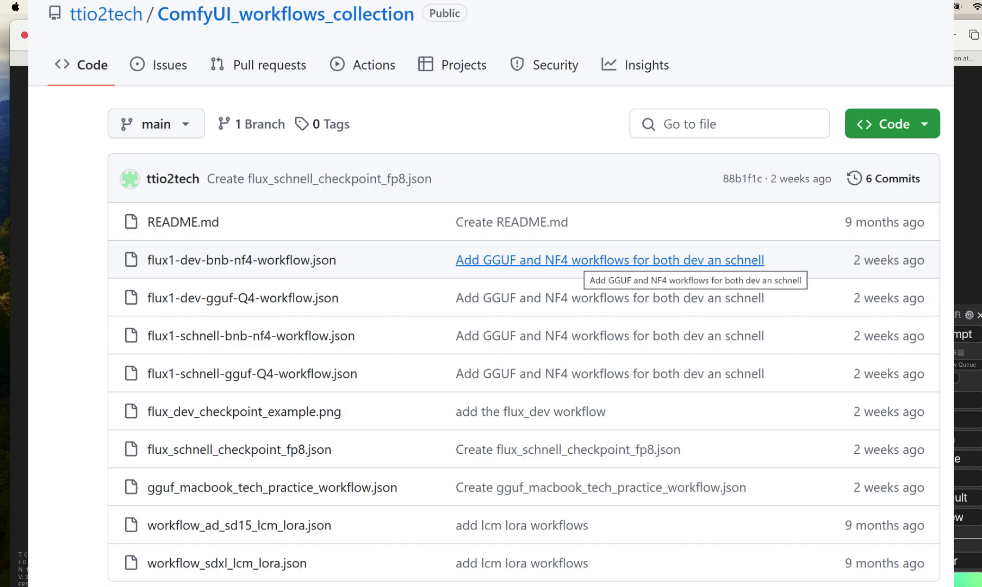
scroll(378, 391, up, 4)
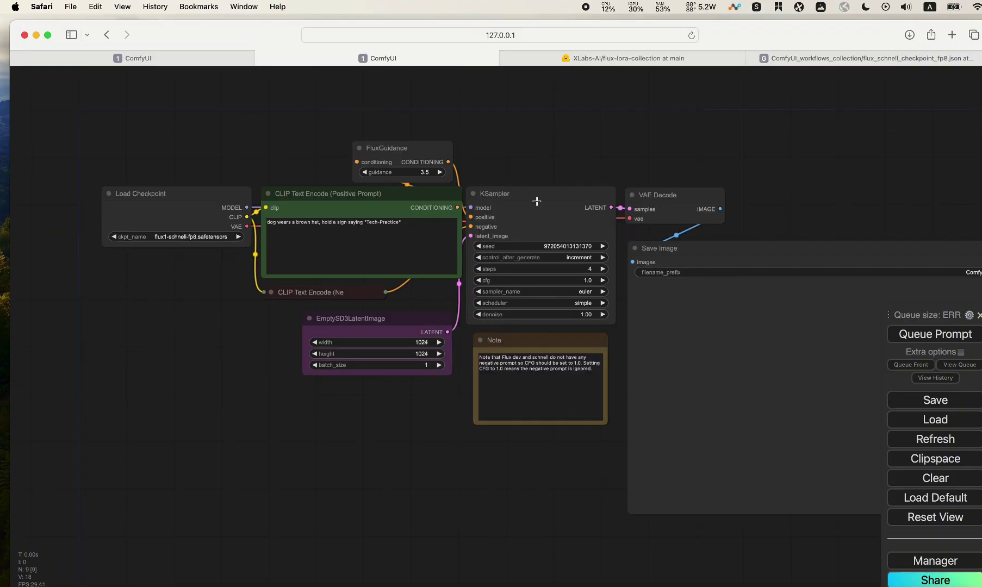
mouse_move(548, 127)
mouse_down()
mouse_move(491, 131)
mouse_move(537, 134)
mouse_up()
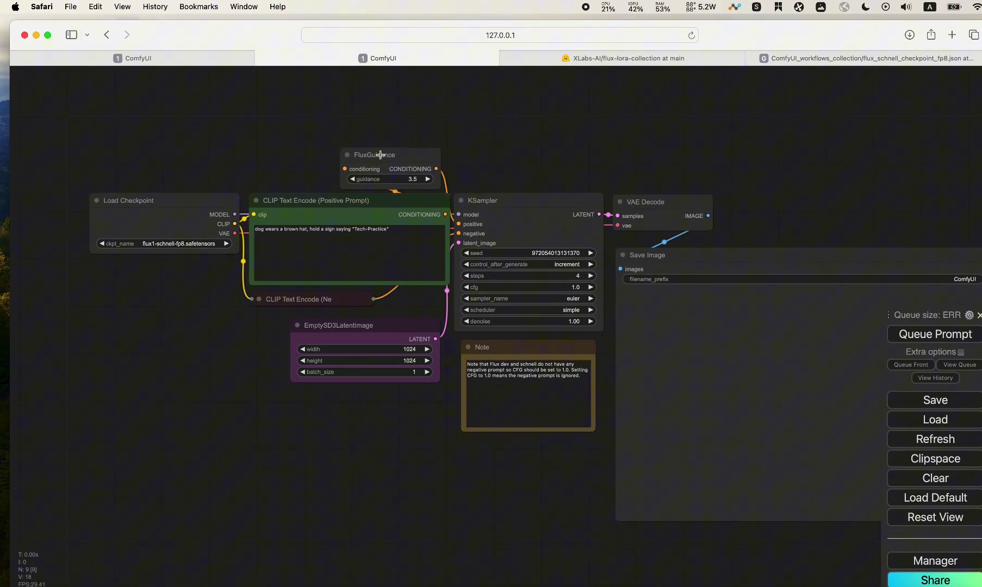
scroll(141, 252, up, 5)
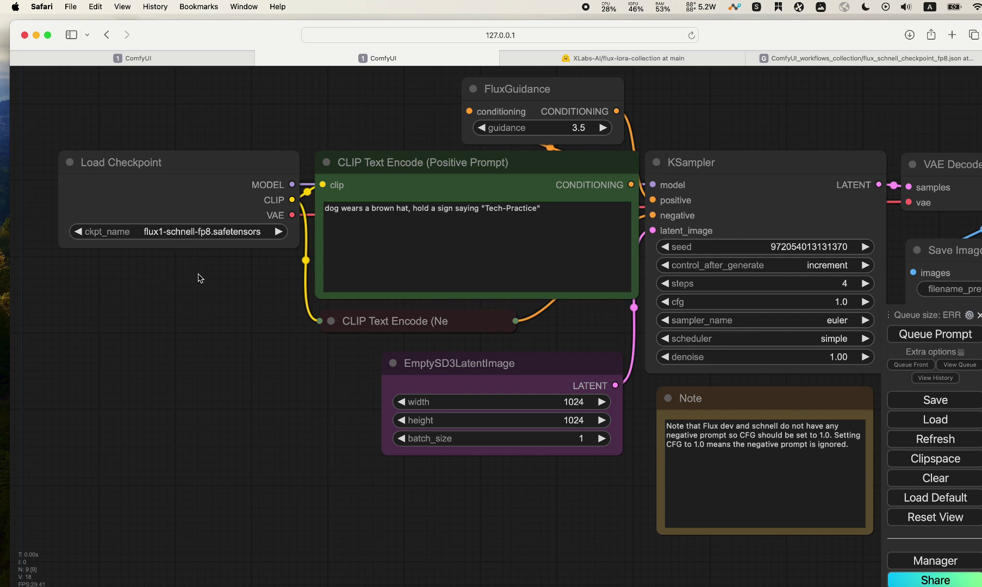
scroll(223, 284, down, 4)
scroll(546, 147, up, 5)
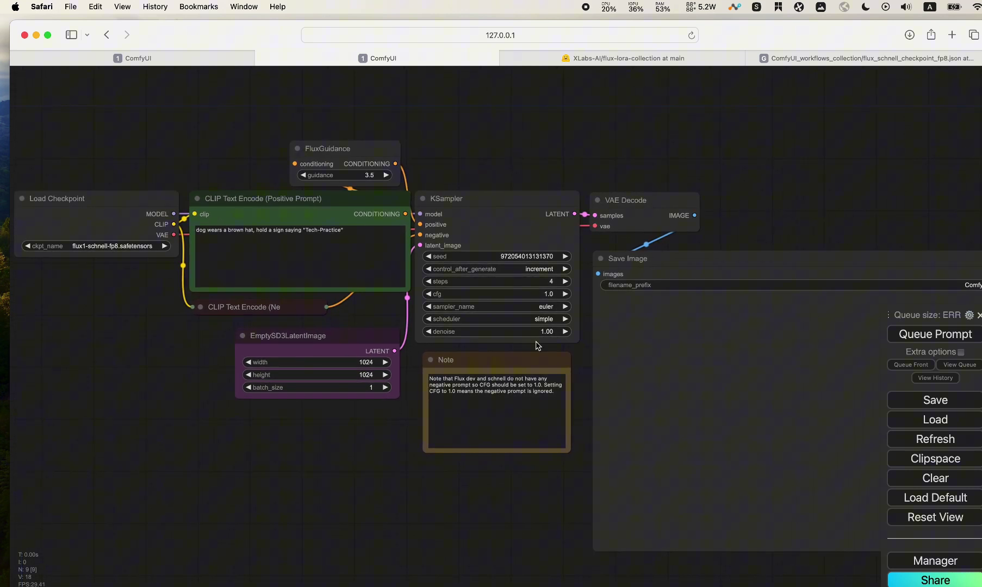
scroll(440, 324, down, 4)
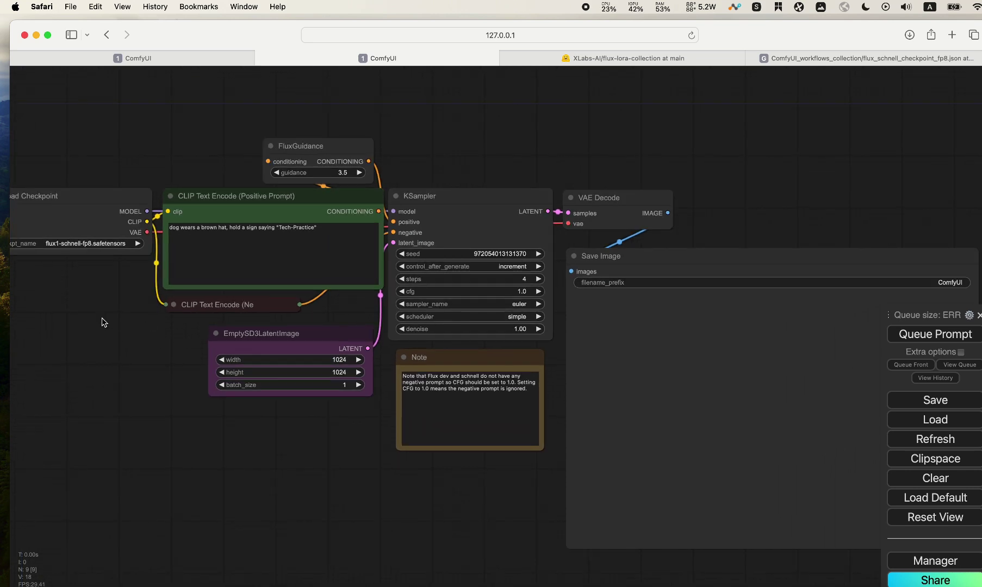
Step: Move the Load Checkpoint node down and left to make room beside it
drag(103, 323, 161, 336)
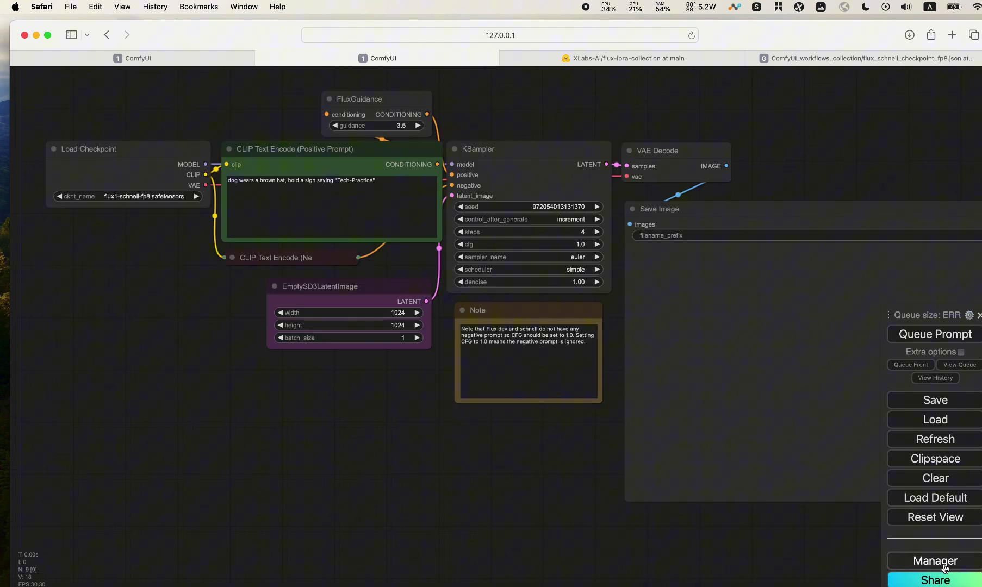
scroll(223, 271, up, 2)
scroll(212, 250, down, 2)
drag(190, 237, 182, 244)
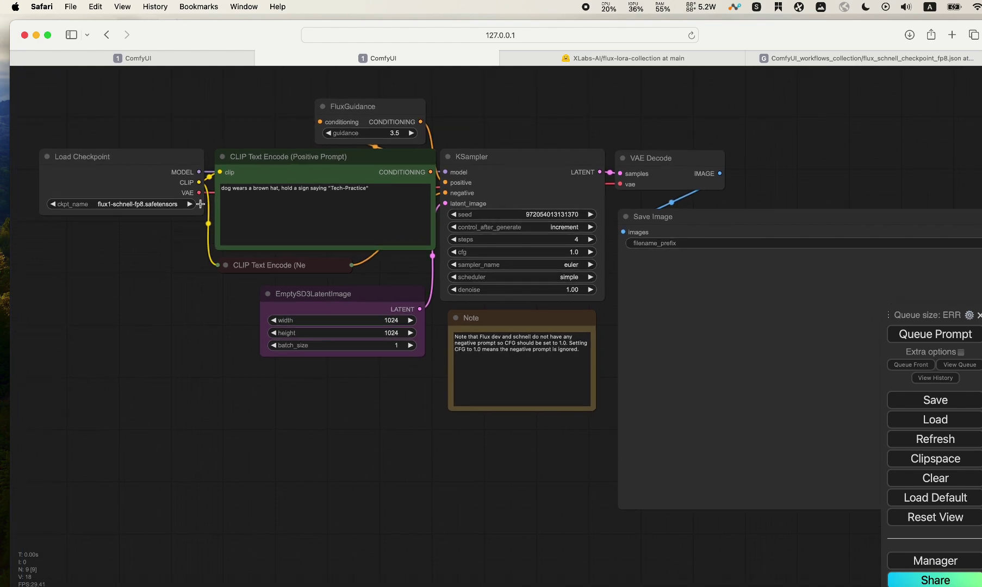
scroll(180, 231, up, 3)
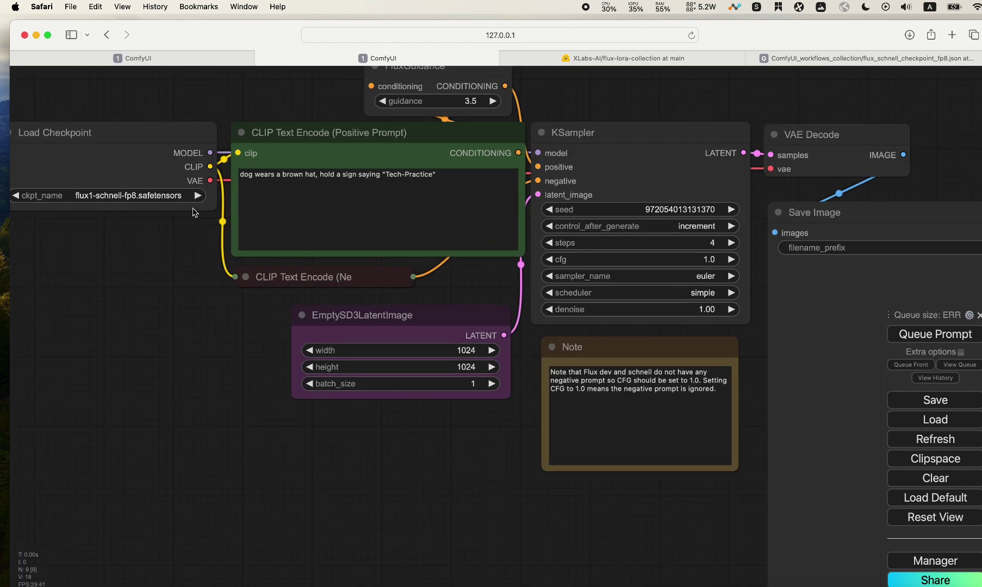
drag(166, 241, 210, 257)
drag(144, 163, 122, 249)
scroll(121, 249, down, 2)
Step: Add a Load LoRA node from Load Checkpoint's CLIP and feed its CLIP into the positive prompt
drag(223, 221, 249, 240)
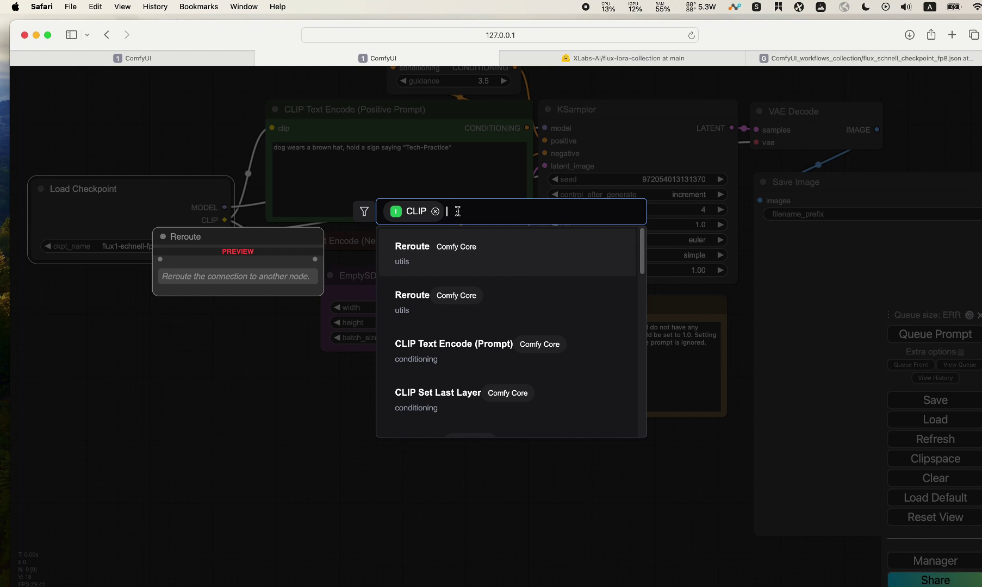
text(lora)
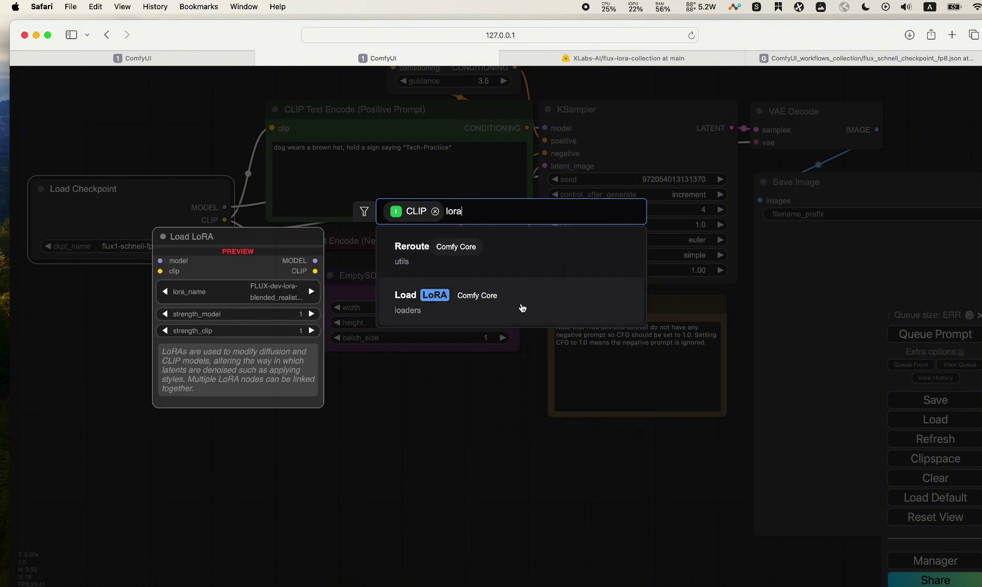
click(521, 305)
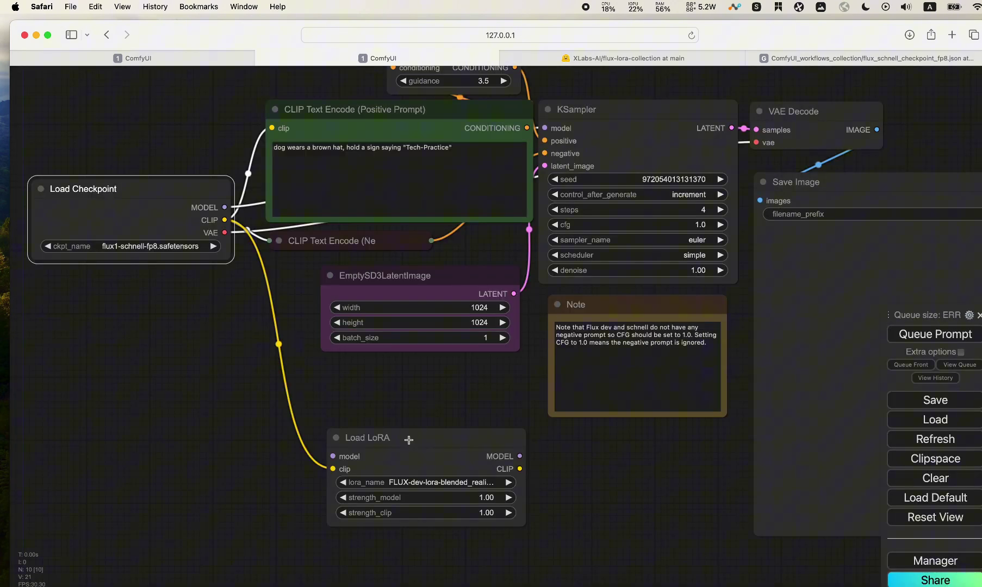
drag(408, 437, 334, 424)
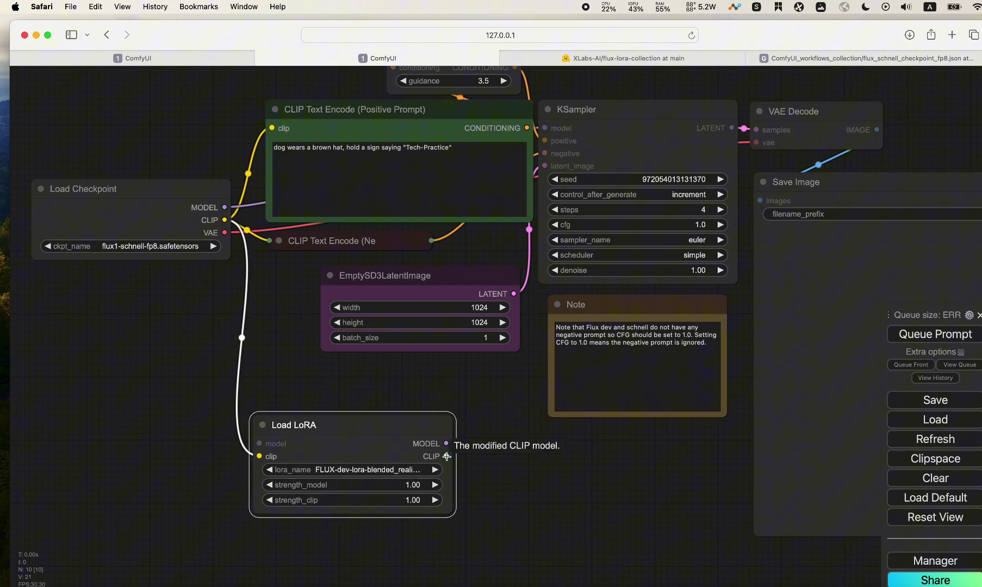
drag(447, 456, 271, 129)
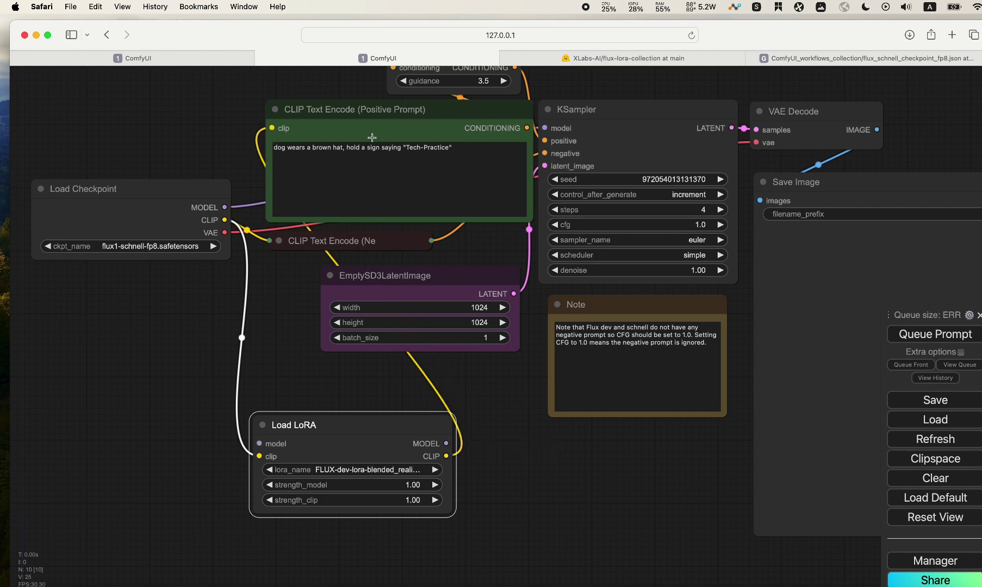
Step: Connect Load LoRA's MODEL output to KSampler's model input
drag(218, 208, 260, 441)
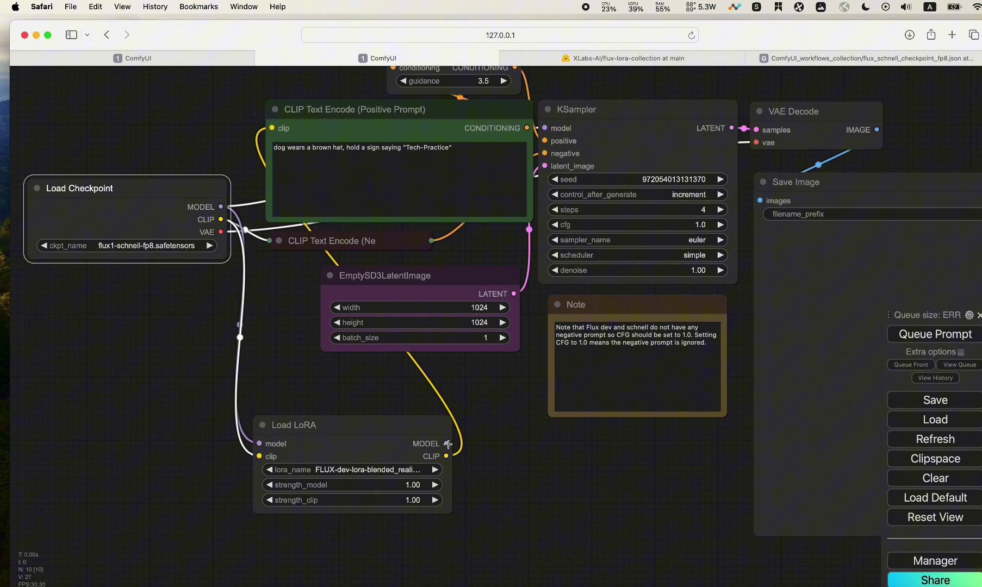
drag(448, 444, 544, 128)
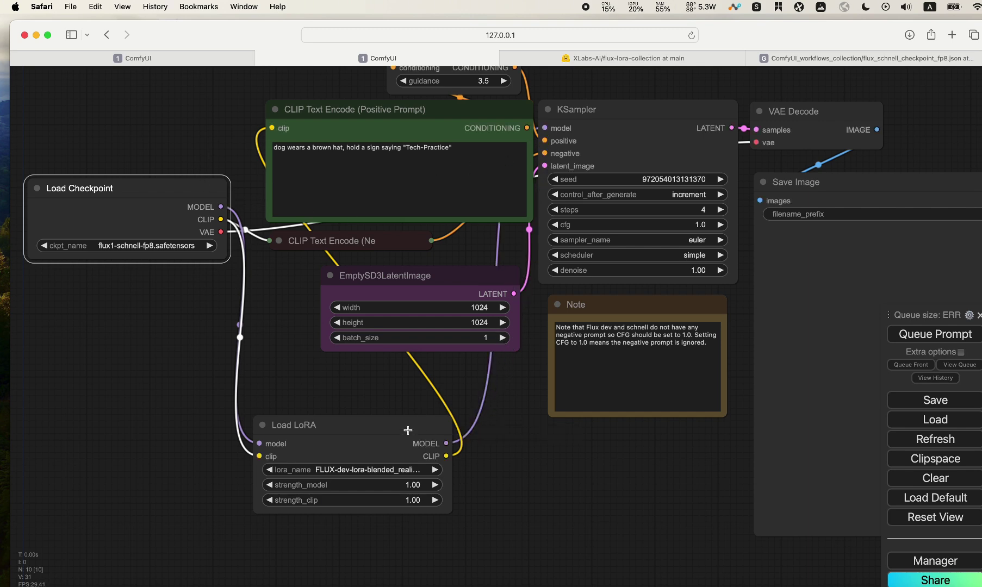
drag(386, 428, 362, 431)
Step: Keep flux1-schnell-fp8.safetensors as the checkpoint and tidy the Load LoRA position
scroll(101, 281, down, 1)
click(126, 249)
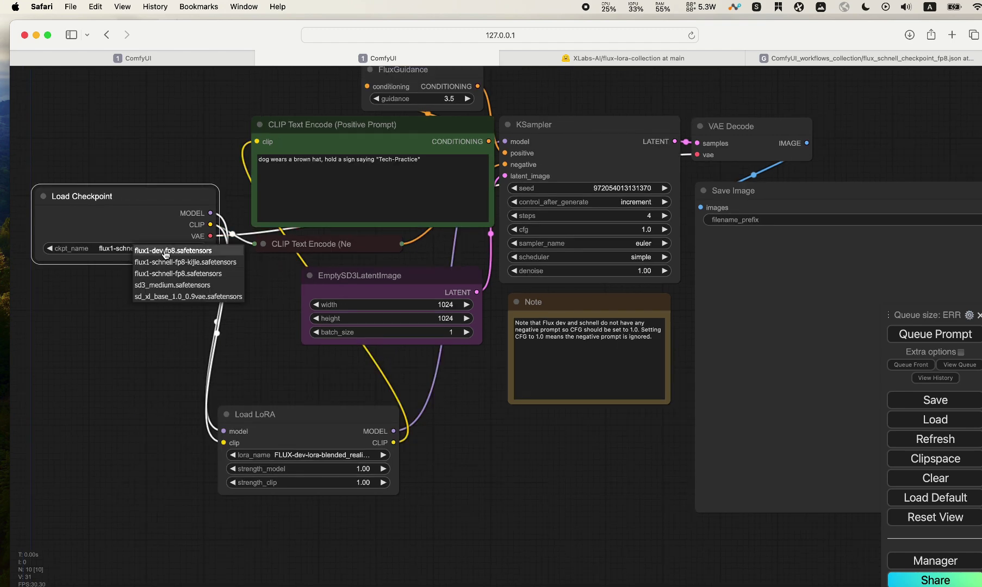
click(178, 274)
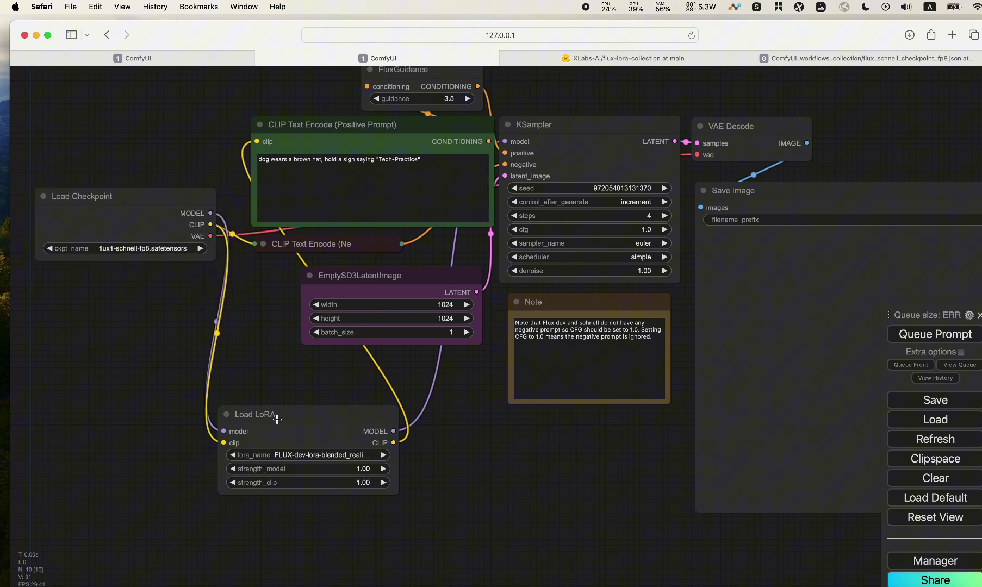
drag(278, 419, 264, 425)
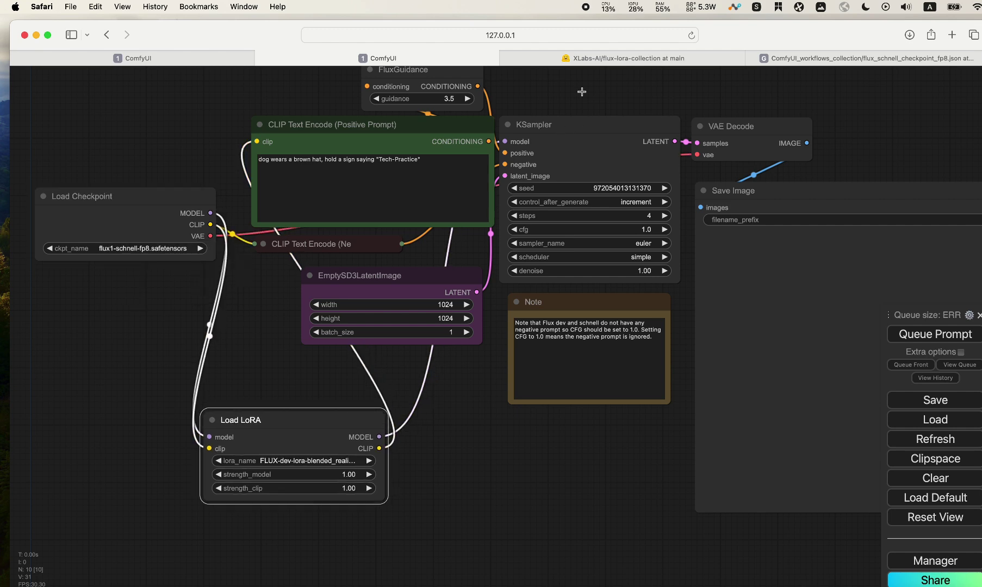
Step: Find the scenery_lora examples on the flux-lora-collection model card and select the ornate-building prompt
click(597, 60)
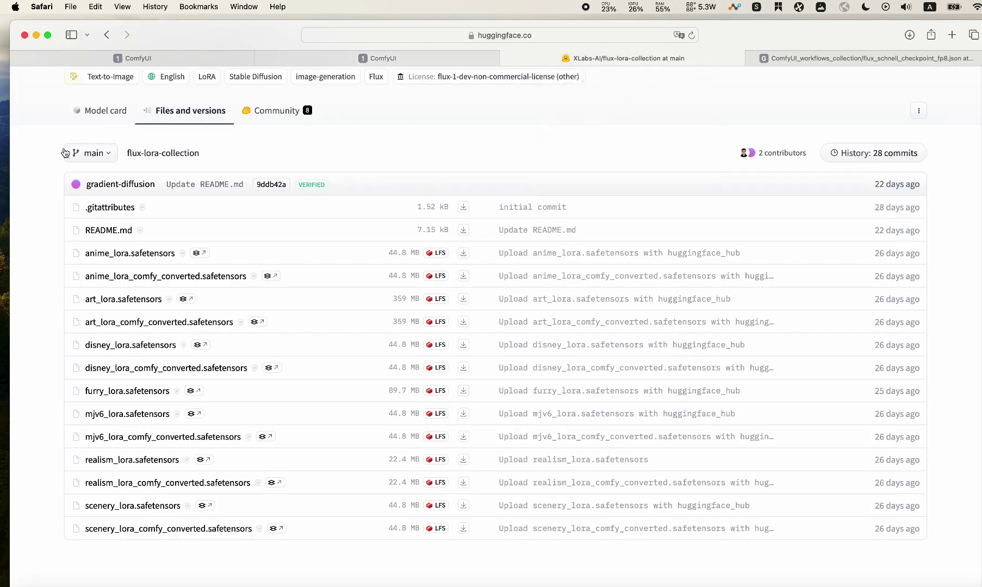
click(103, 118)
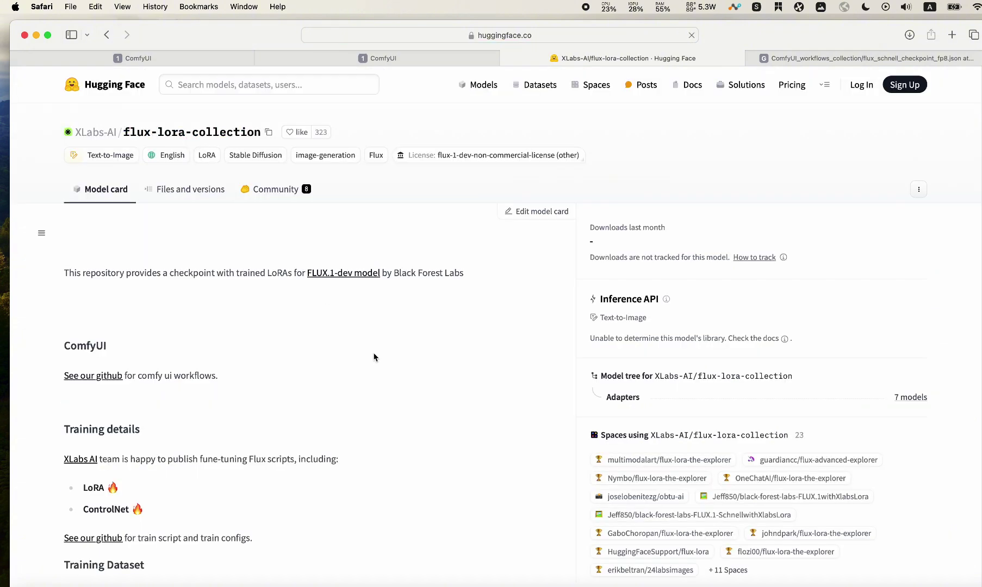
scroll(411, 334, down, 20)
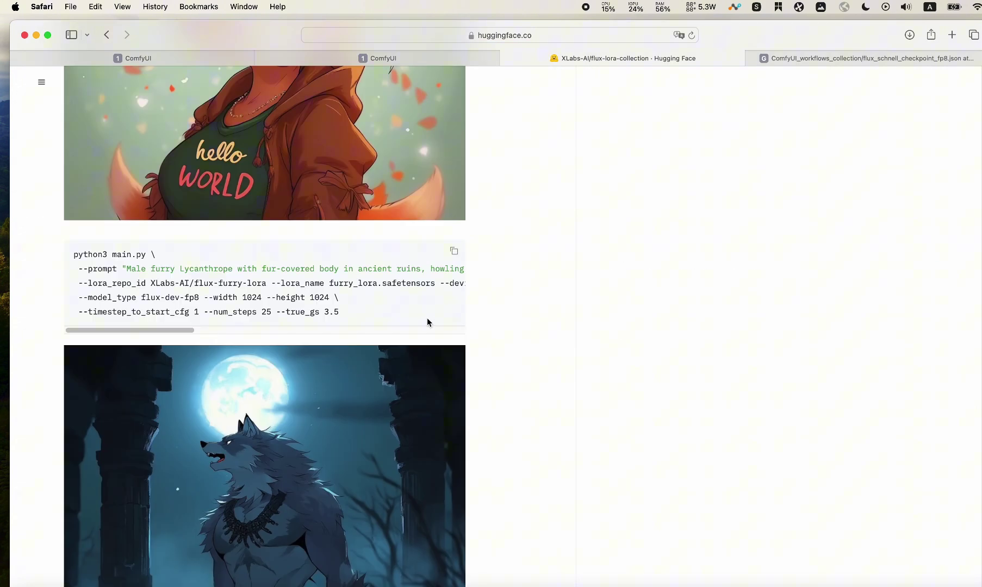
scroll(967, 183, down, 15)
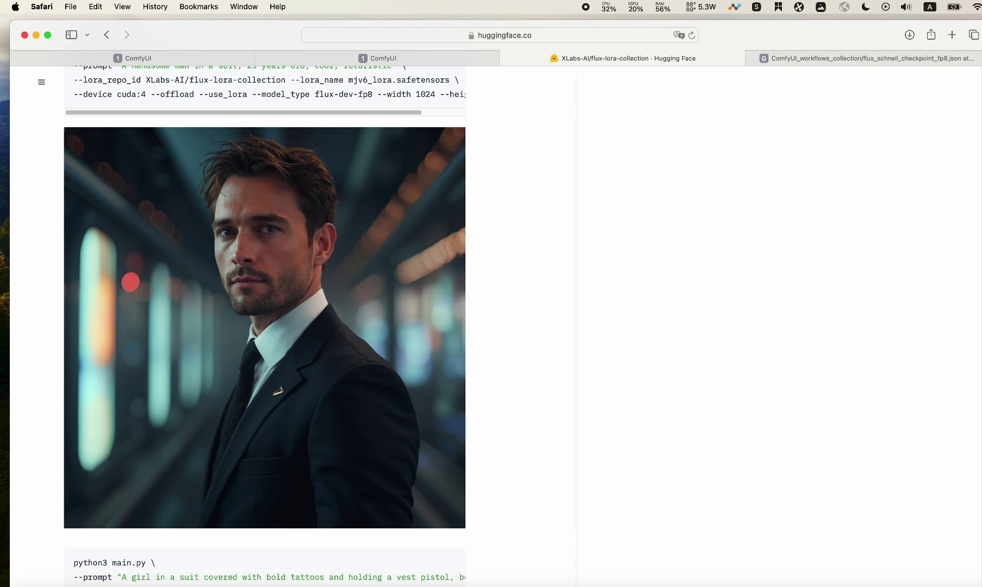
scroll(265, 327, down, 15)
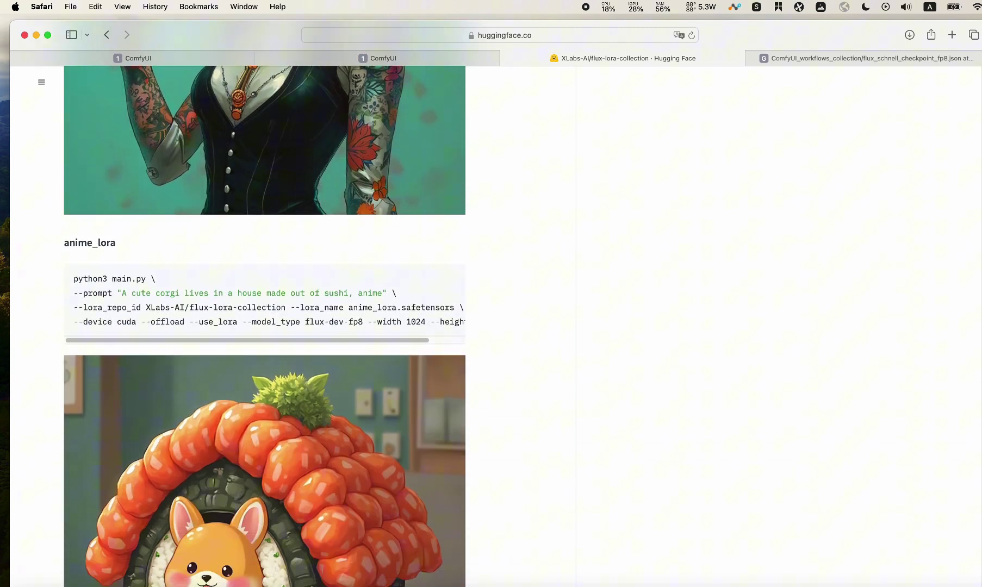
scroll(979, 358, down, 12)
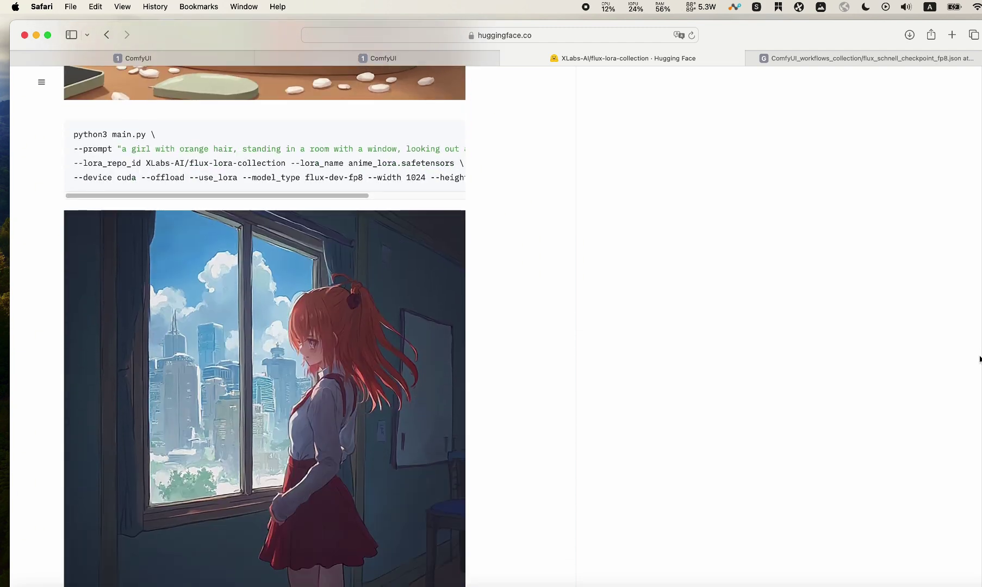
scroll(979, 358, down, 15)
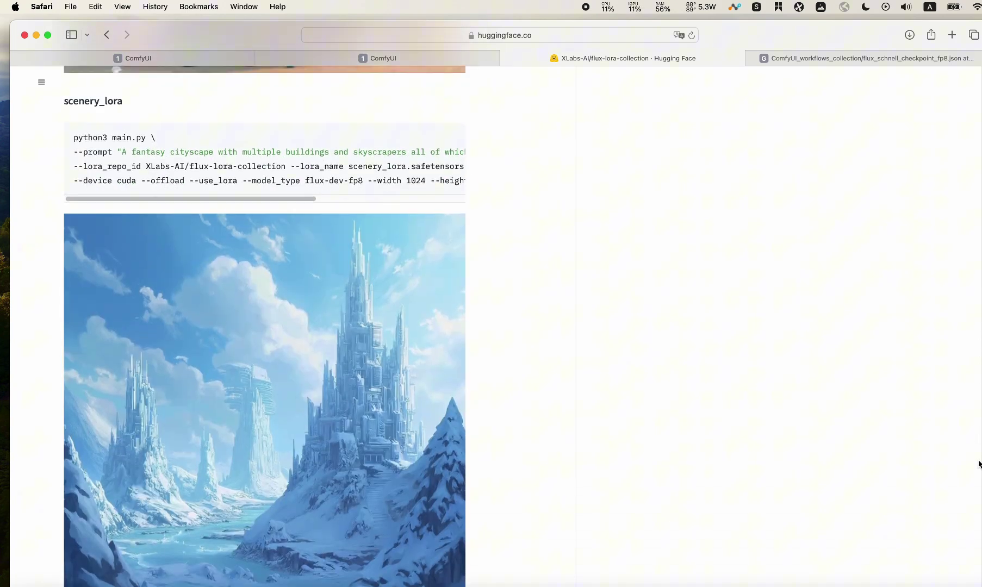
scroll(979, 465, down, 1)
scroll(151, 144, down, 10)
scroll(185, 147, up, 10)
scroll(209, 223, down, 1)
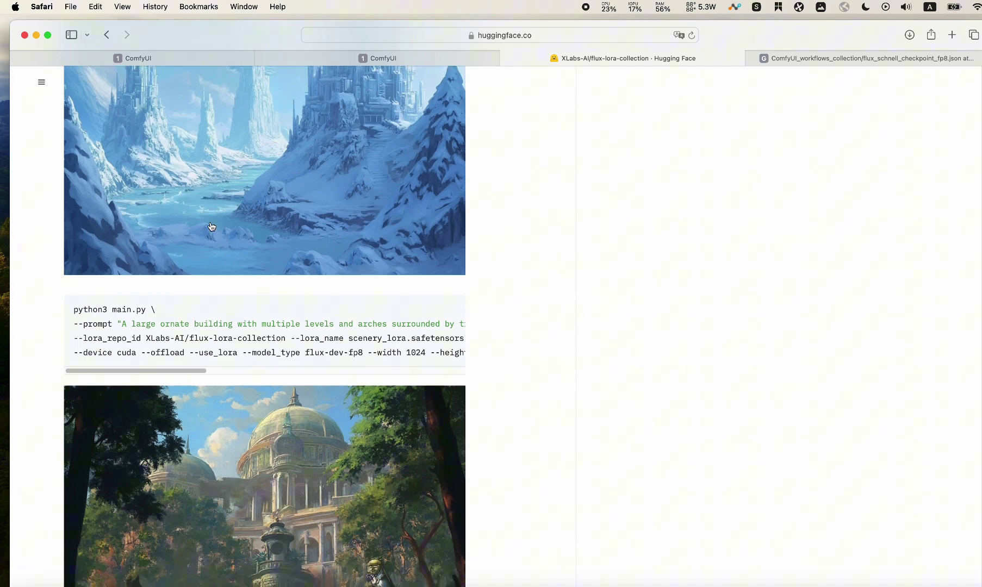
drag(151, 371, 413, 370)
scroll(494, 343, down, 10)
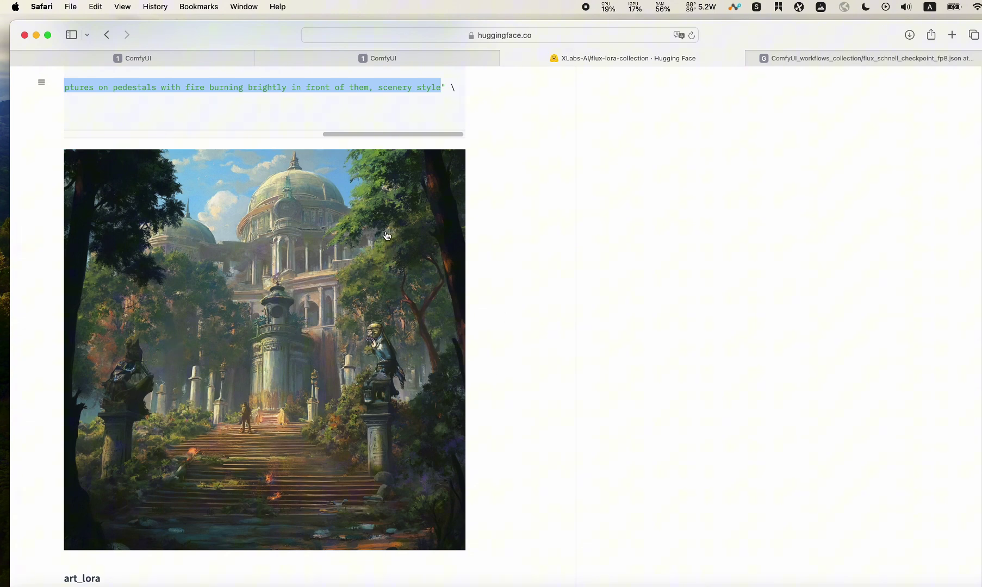
Step: Replace the positive prompt with the pasted ornate-building scenery description
click(393, 58)
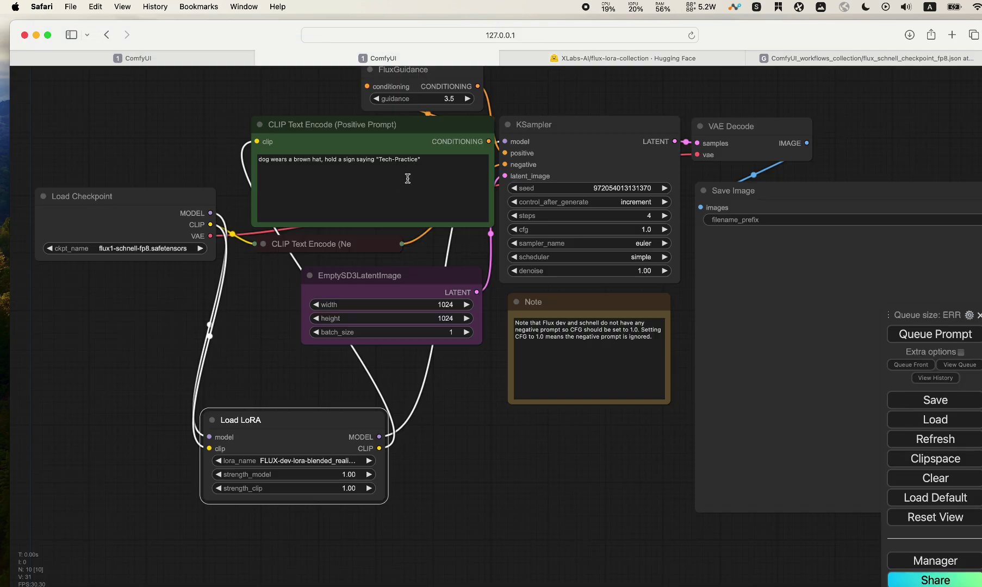
scroll(183, 130, down, 3)
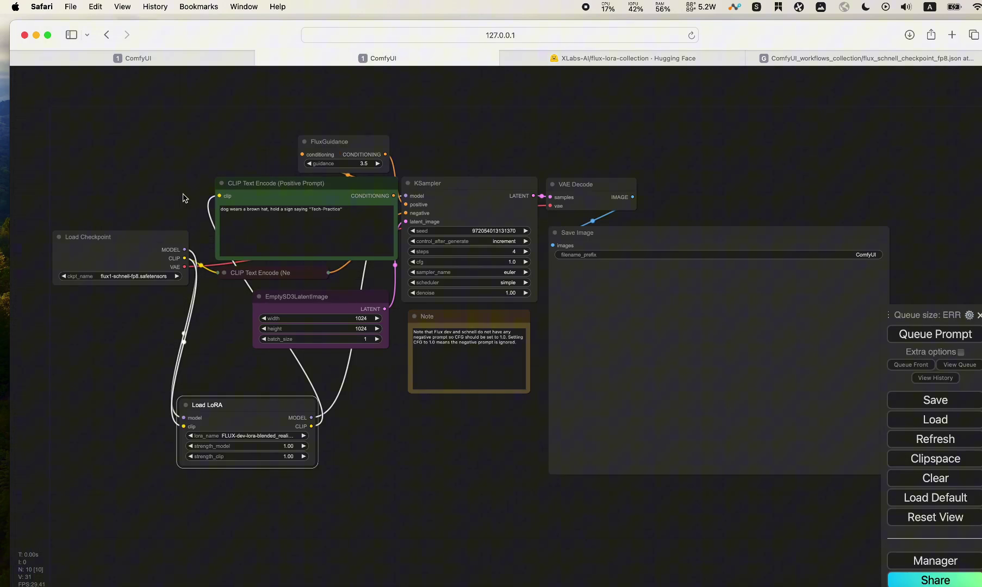
scroll(191, 199, up, 3)
triple_click(298, 215)
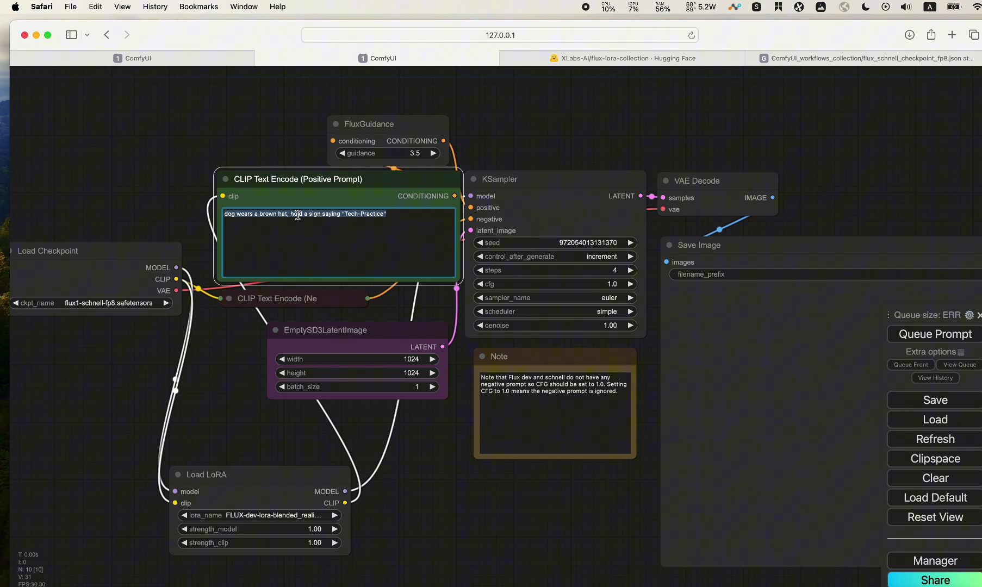
text(A large ornate building with multiple levels and arches surrounded by trees and greenery. In front of it there are several statues and sculptures on pedestals with fire burning brightly in front of them, scenery style)
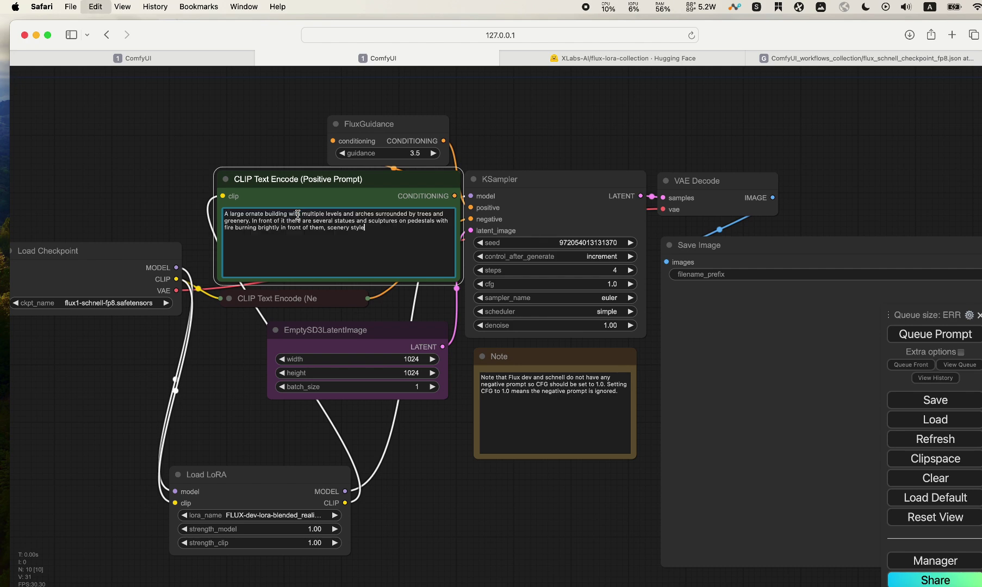
drag(364, 228, 325, 227)
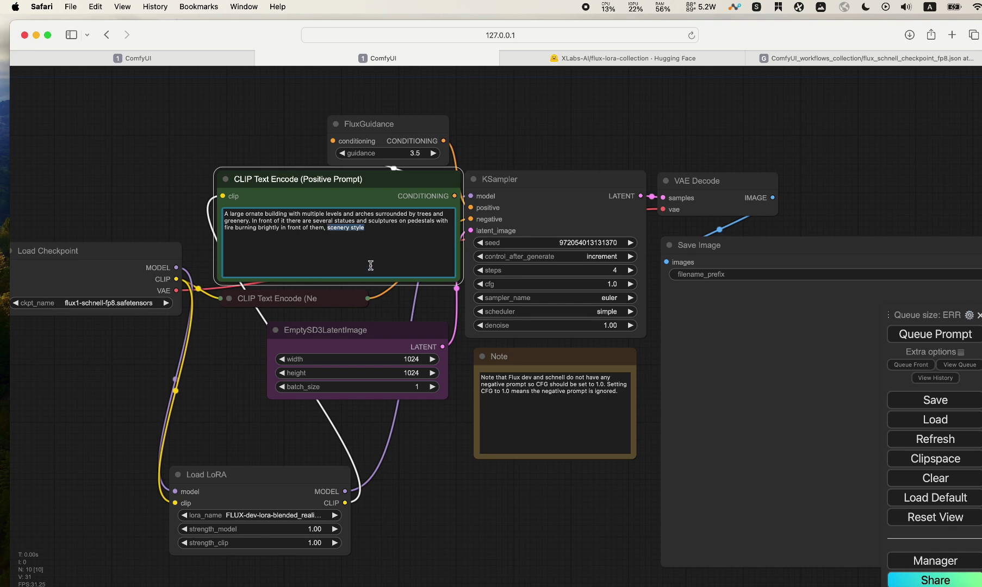
Step: Reload the workflow so Load LoRA picks up the scenery LoRA
scroll(351, 259, down, 3)
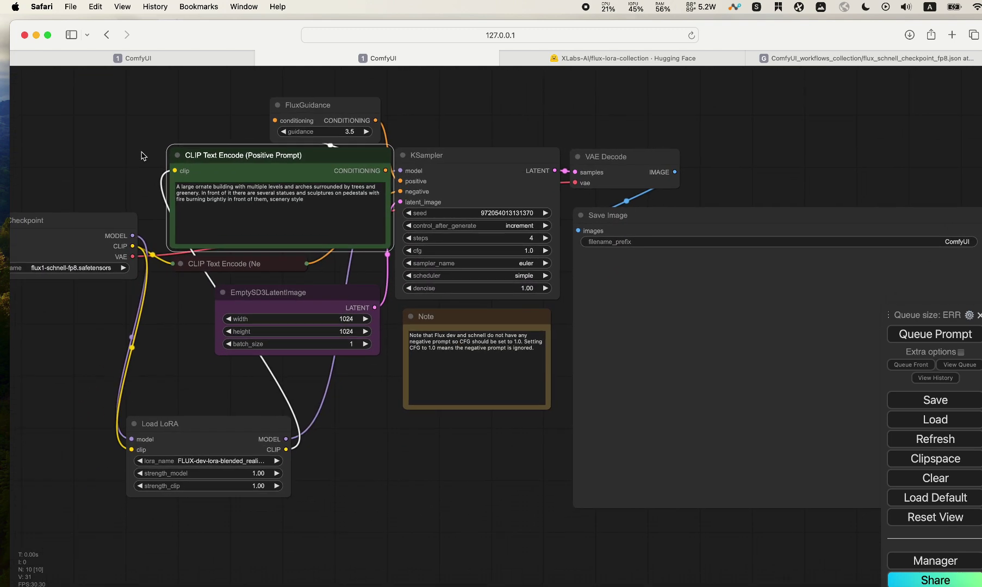
drag(179, 149, 205, 149)
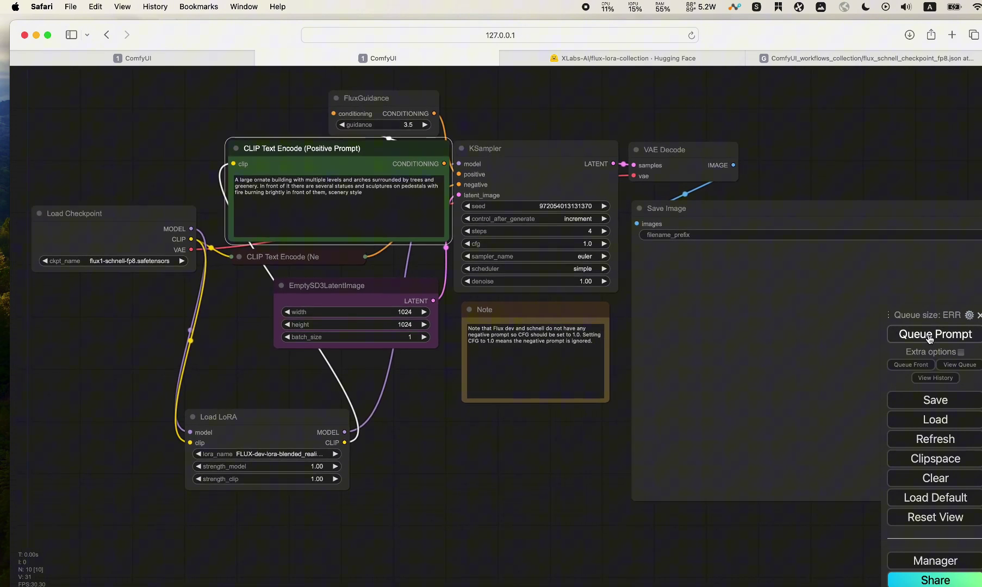
key(super+r)
drag(411, 456, 408, 421)
Step: Queue the workflow and follow the sampling progress in Terminal
click(956, 338)
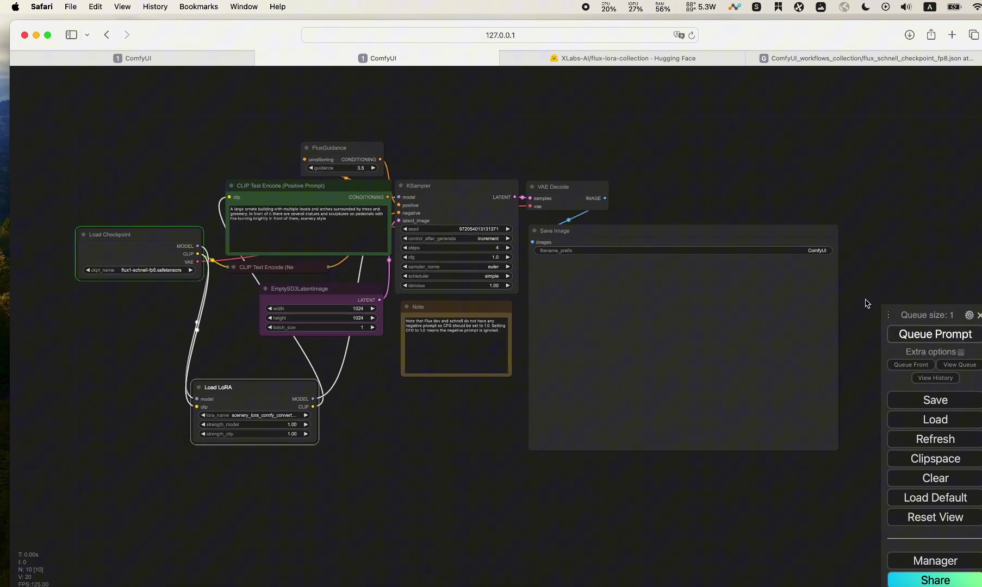
key(super+Tab)
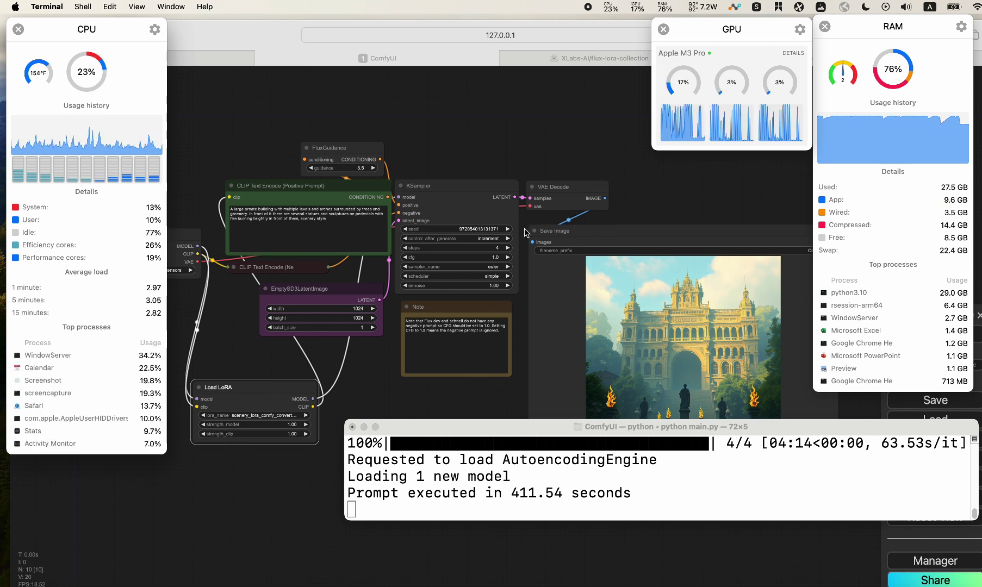
Step: Bring the browser forward and compare against the XLabs LoRA collection page
scroll(525, 234, up, 2)
click(579, 217)
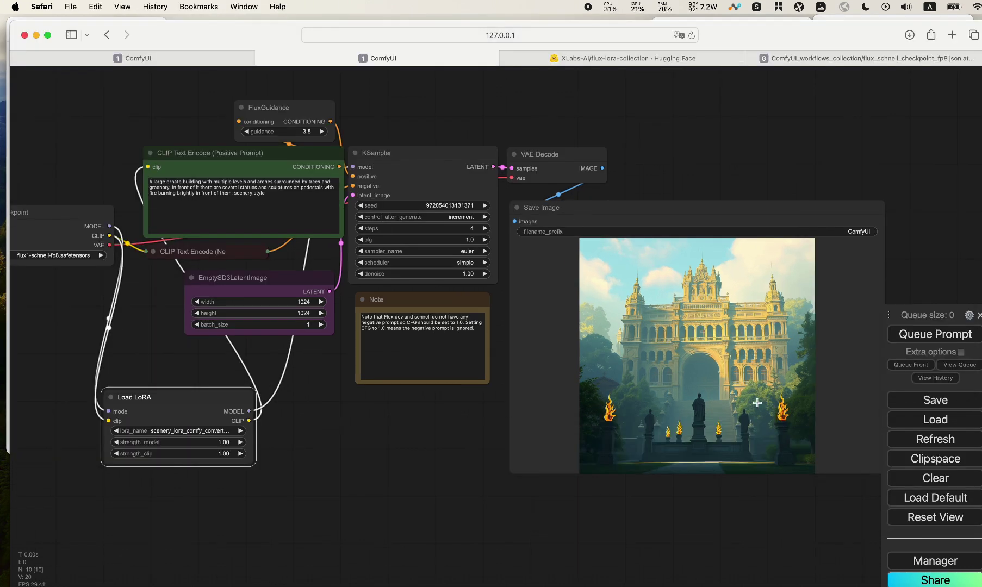
scroll(733, 386, up, 7)
scroll(733, 386, down, 8)
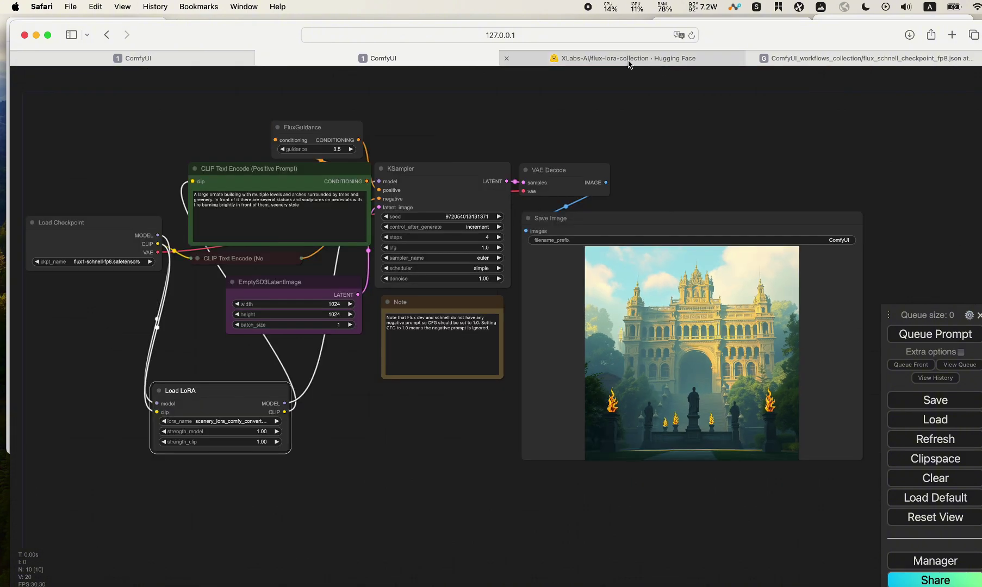
click(630, 58)
scroll(403, 293, down, 5)
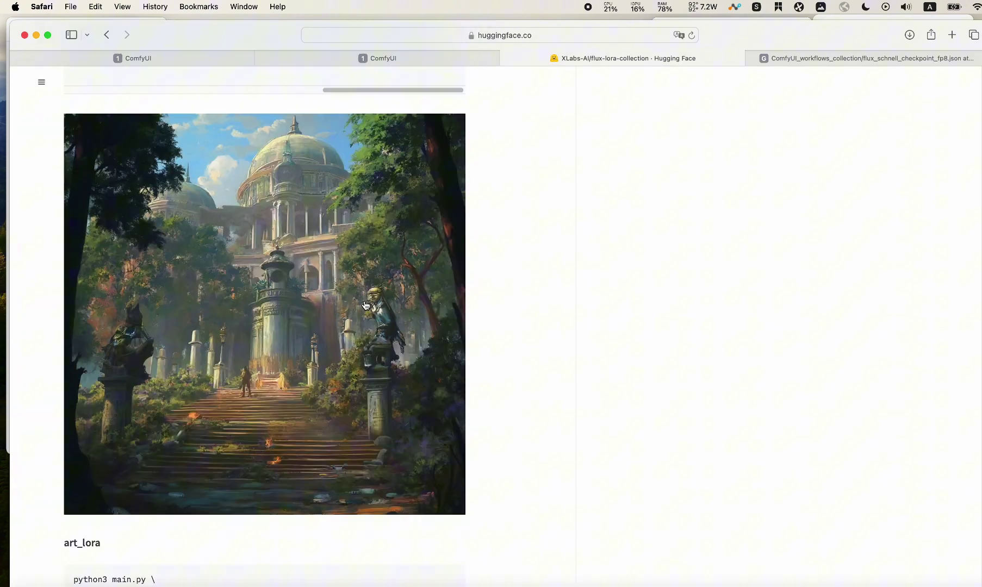
scroll(383, 291, up, 1)
Step: Zoom in on the generated palace image in ComfyUI and reframe the whole workflow
click(424, 58)
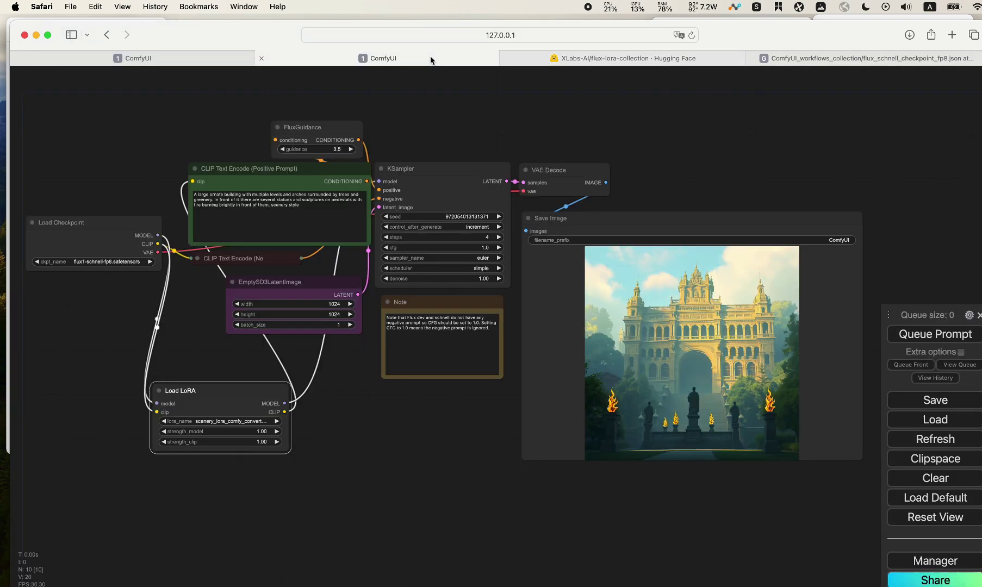
scroll(744, 383, up, 6)
scroll(744, 384, up, 2)
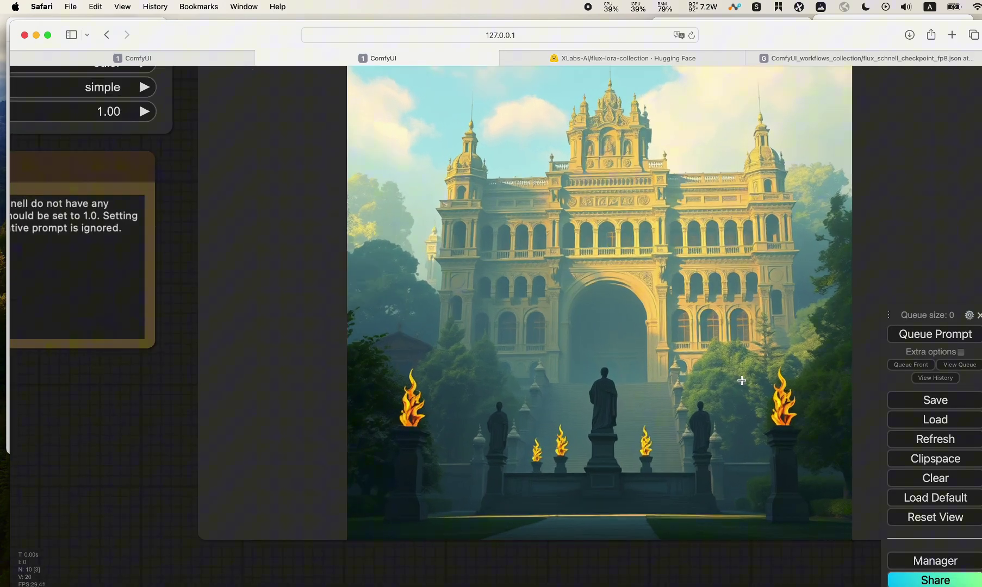
scroll(741, 381, down, 7)
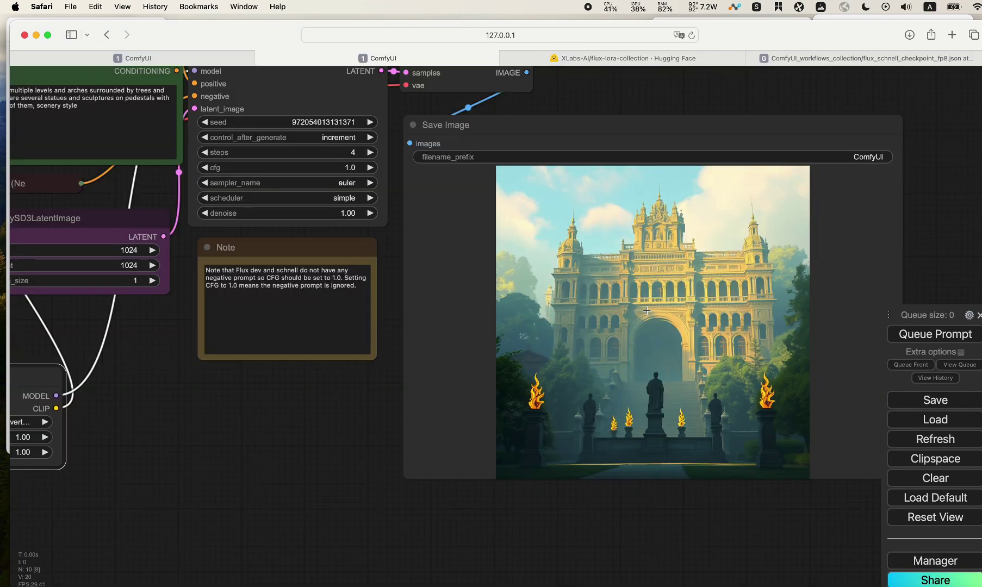
scroll(253, 369, down, 4)
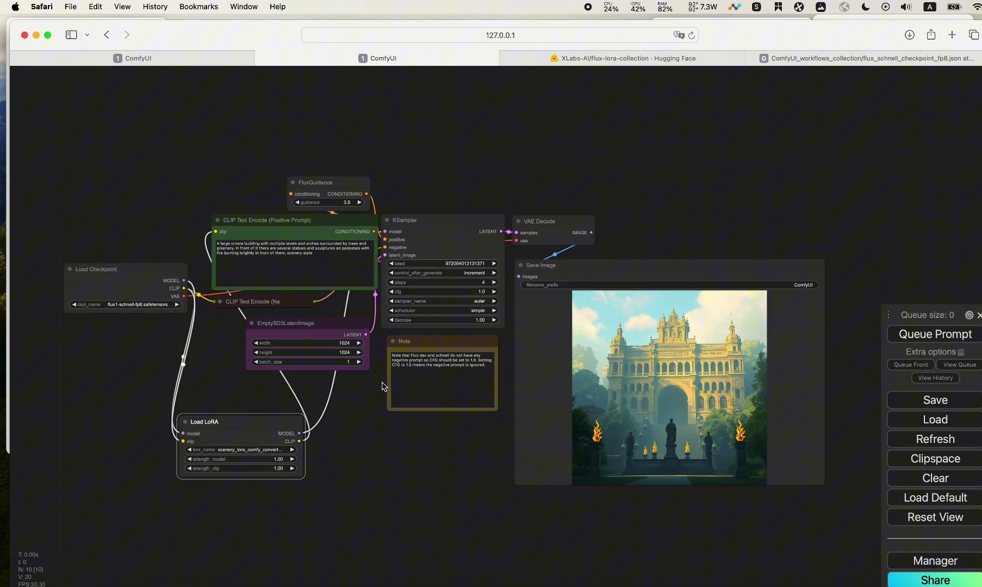
scroll(321, 283, up, 1)
scroll(327, 263, up, 1)
drag(434, 402, 516, 451)
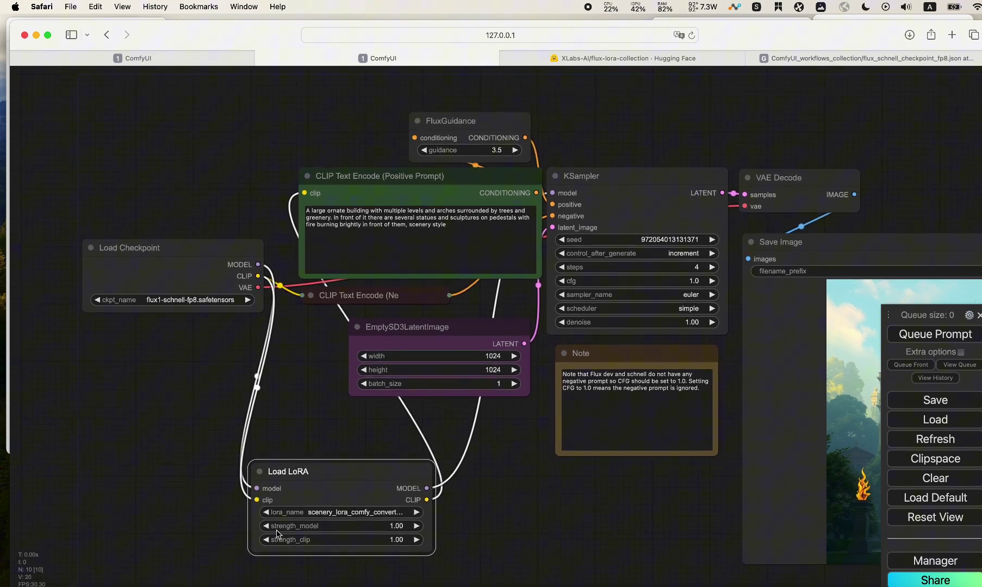
Step: Open the ComfyUI_workflows_collection repository main page on GitHub, then return to ComfyUI
click(848, 59)
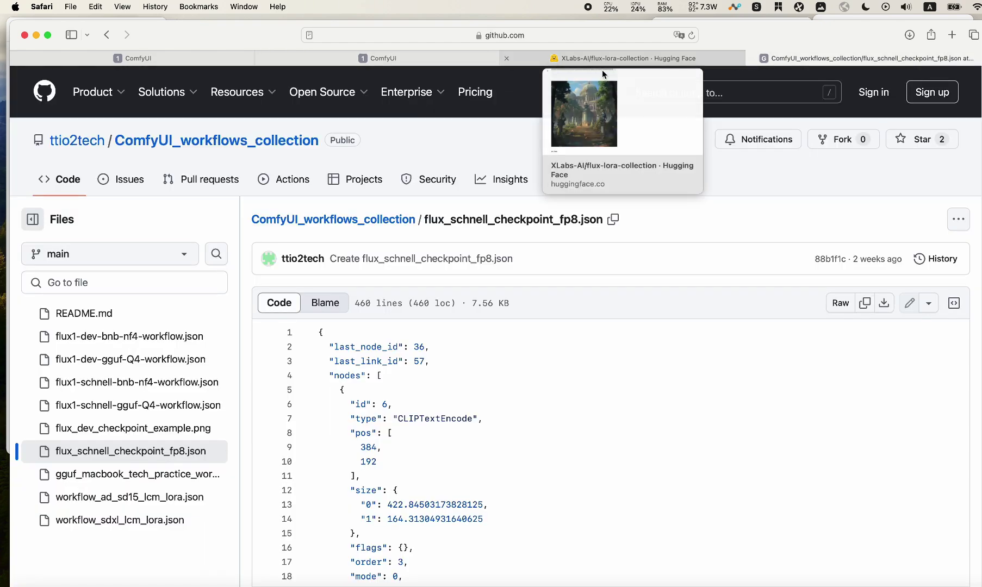
click(244, 141)
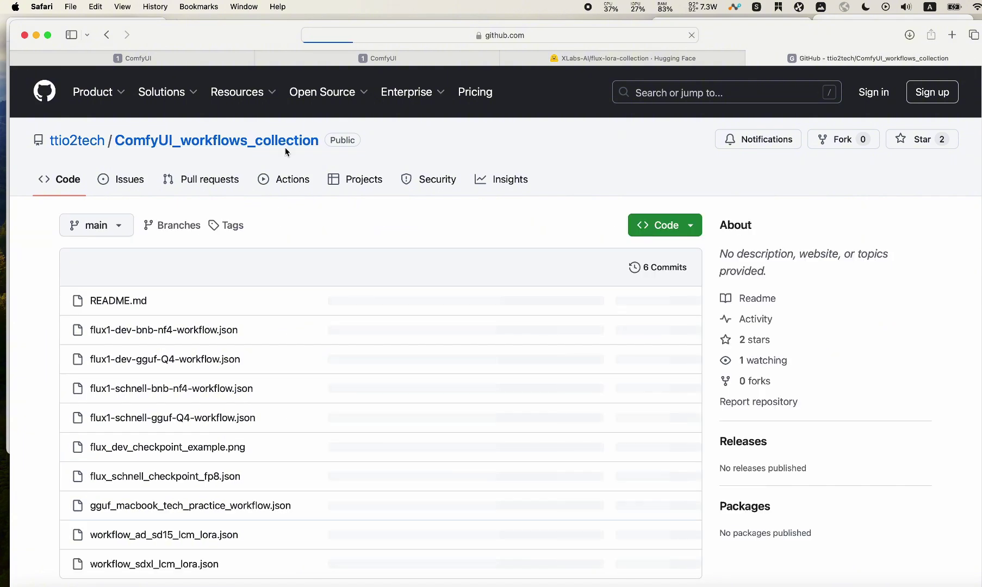
click(481, 58)
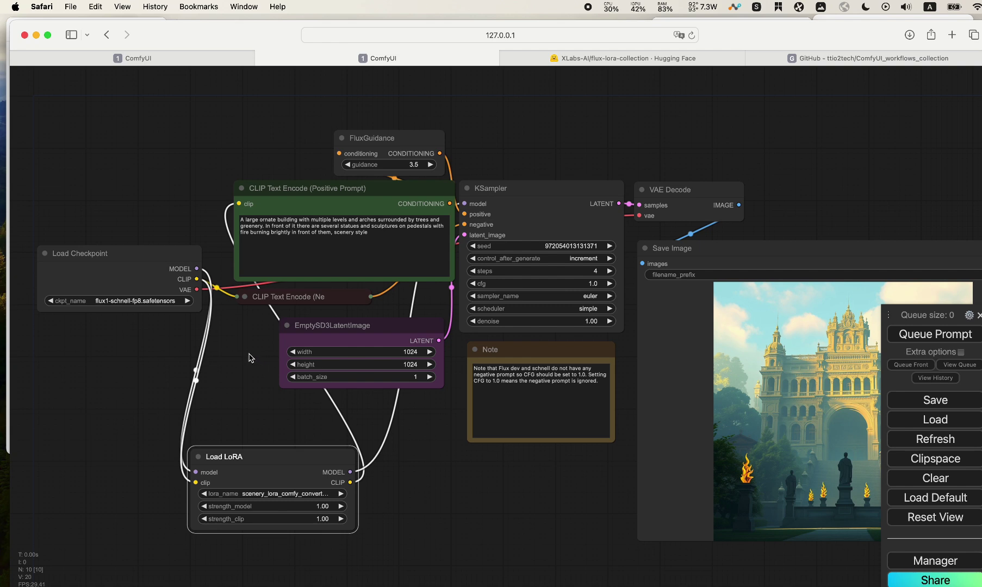
Step: Raise the Load LoRA node slightly, then scroll the XLabs LoRA collection page
drag(246, 467, 253, 434)
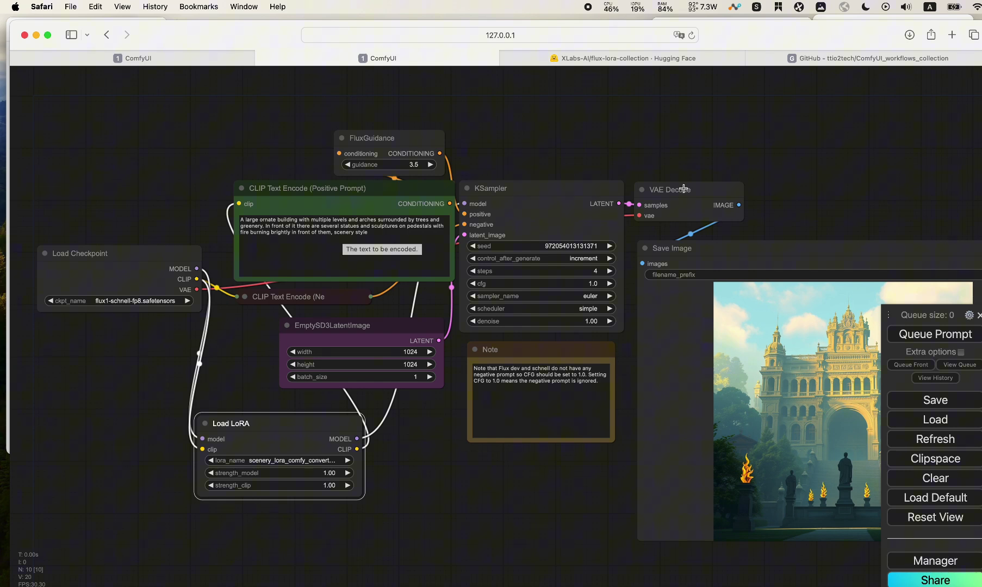
click(592, 60)
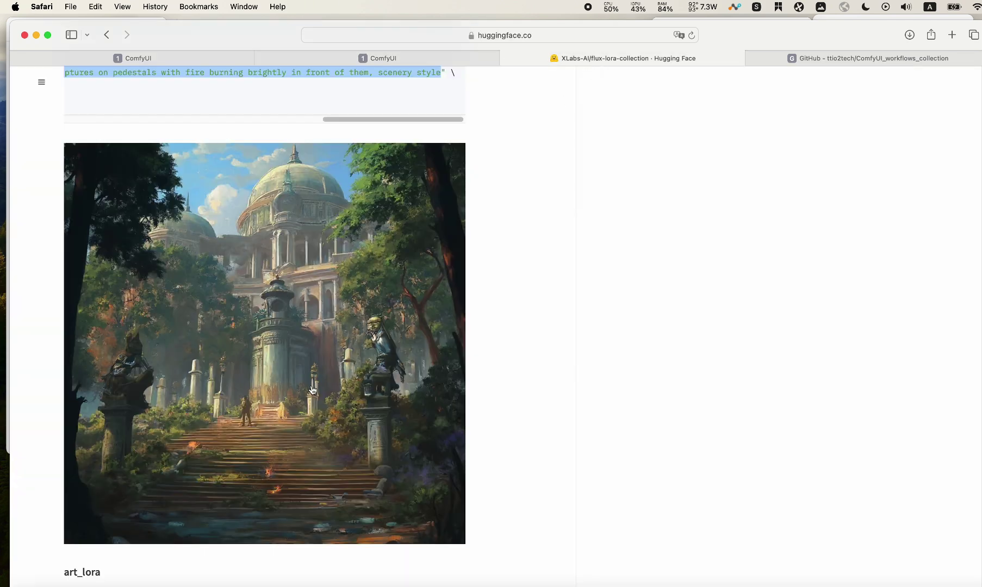
scroll(313, 390, down, 15)
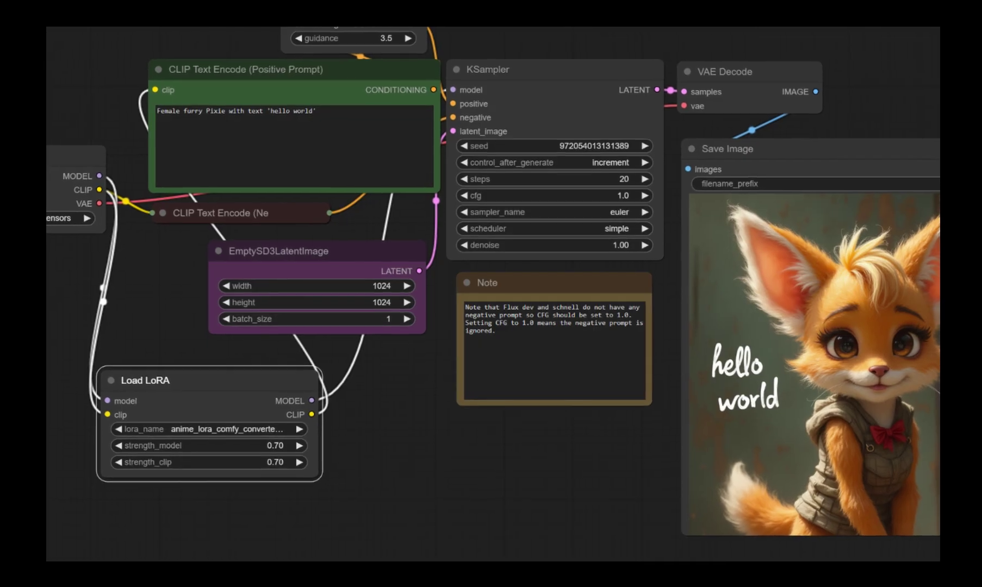